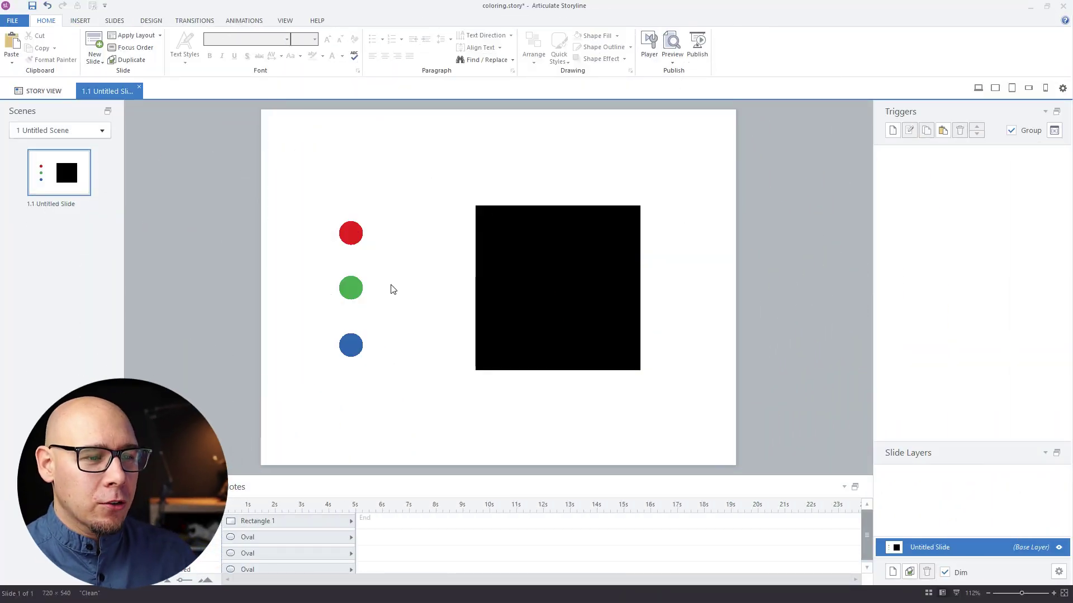
Check the red, green and blue circles, then bring up the black rectangle's states
{"action": "left_click", "coordinate": [352, 233]}
{"action": "left_click", "coordinate": [352, 285]}
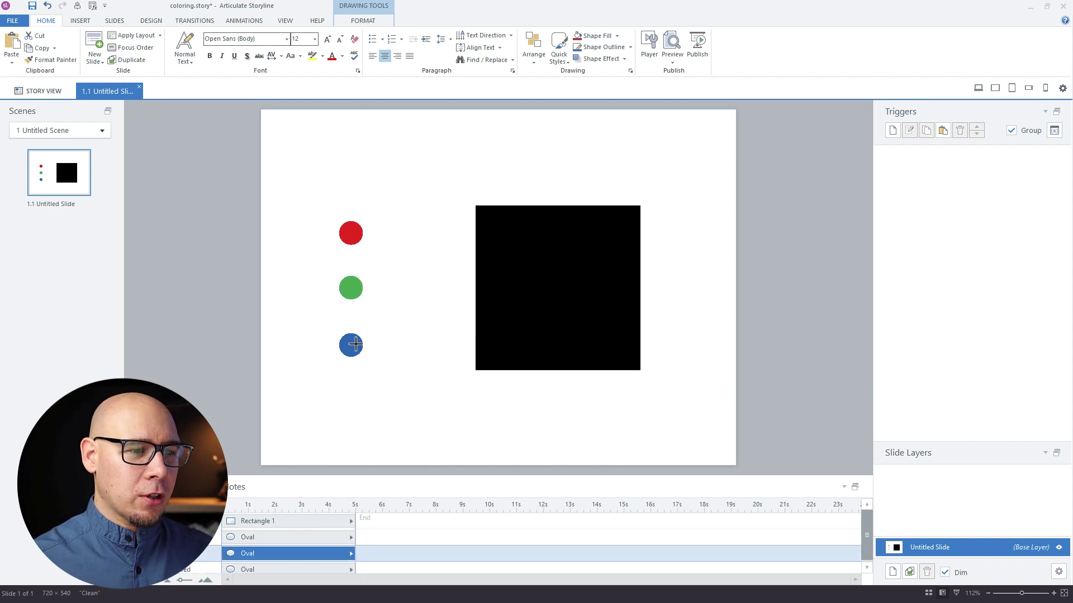
{"action": "left_click", "coordinate": [356, 345]}
{"action": "left_click", "coordinate": [352, 232]}
{"action": "left_click", "coordinate": [352, 288]}
{"action": "left_click", "coordinate": [354, 346]}
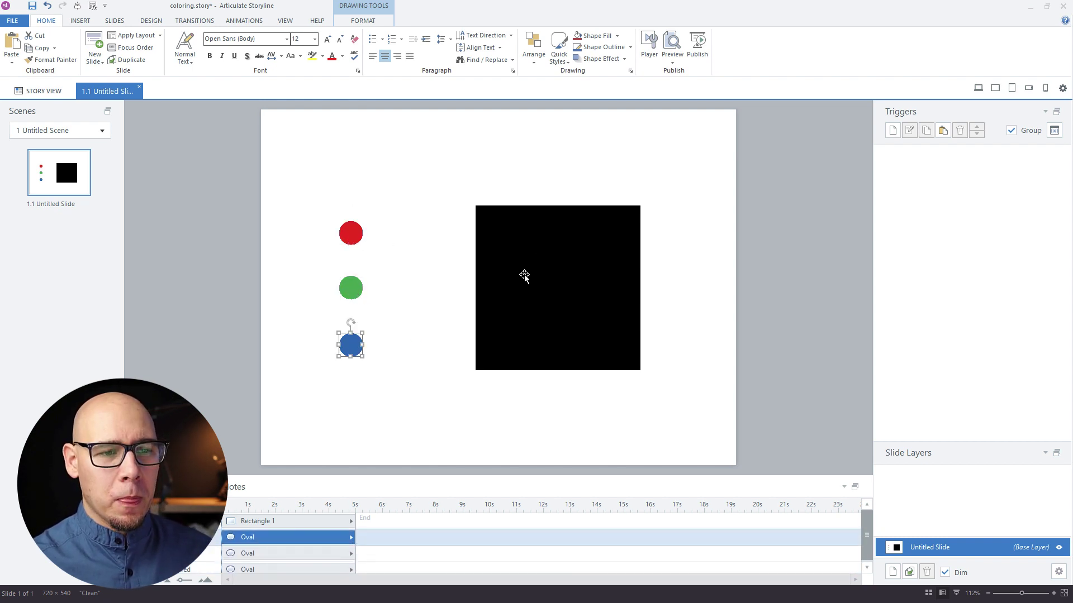
{"action": "left_click", "coordinate": [543, 256]}
{"action": "left_click", "coordinate": [197, 486]}
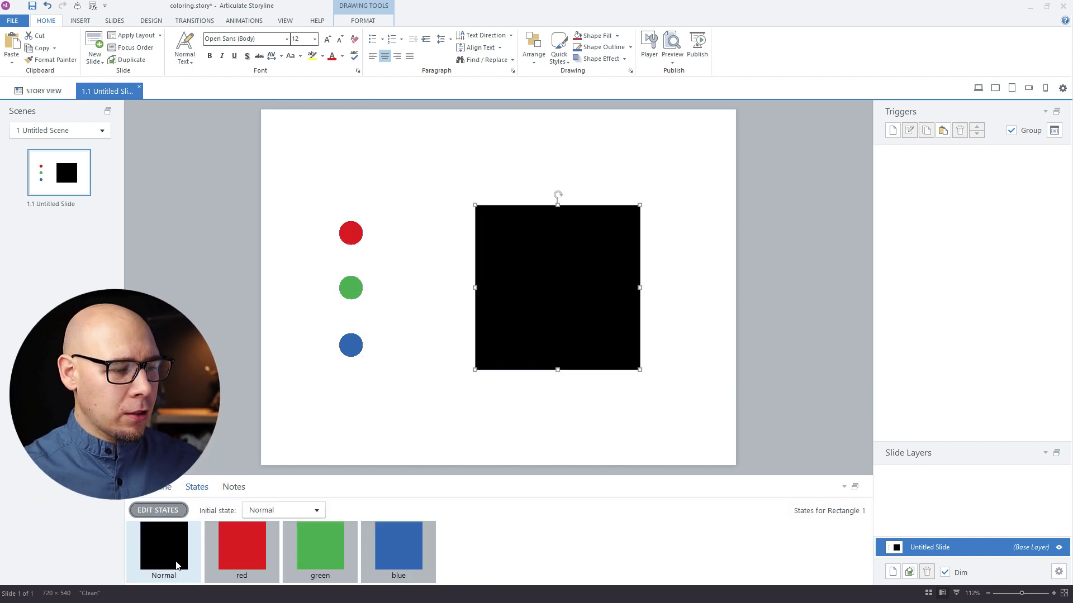
Preview the rectangle's red, green and blue states, then return it to Normal black
{"action": "left_click", "coordinate": [246, 567]}
{"action": "left_click", "coordinate": [316, 559]}
{"action": "left_click", "coordinate": [391, 557]}
{"action": "left_click", "coordinate": [312, 564]}
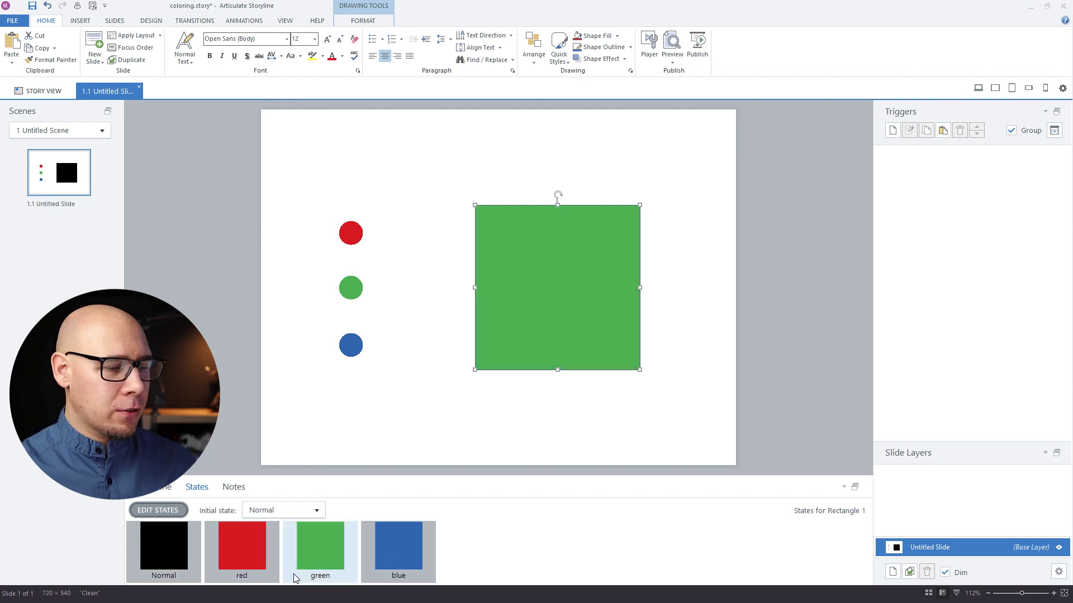
{"action": "left_click", "coordinate": [251, 556]}
{"action": "left_click", "coordinate": [326, 555]}
{"action": "left_click", "coordinate": [391, 553]}
{"action": "left_click", "coordinate": [178, 532]}
{"action": "left_click", "coordinate": [397, 359]}
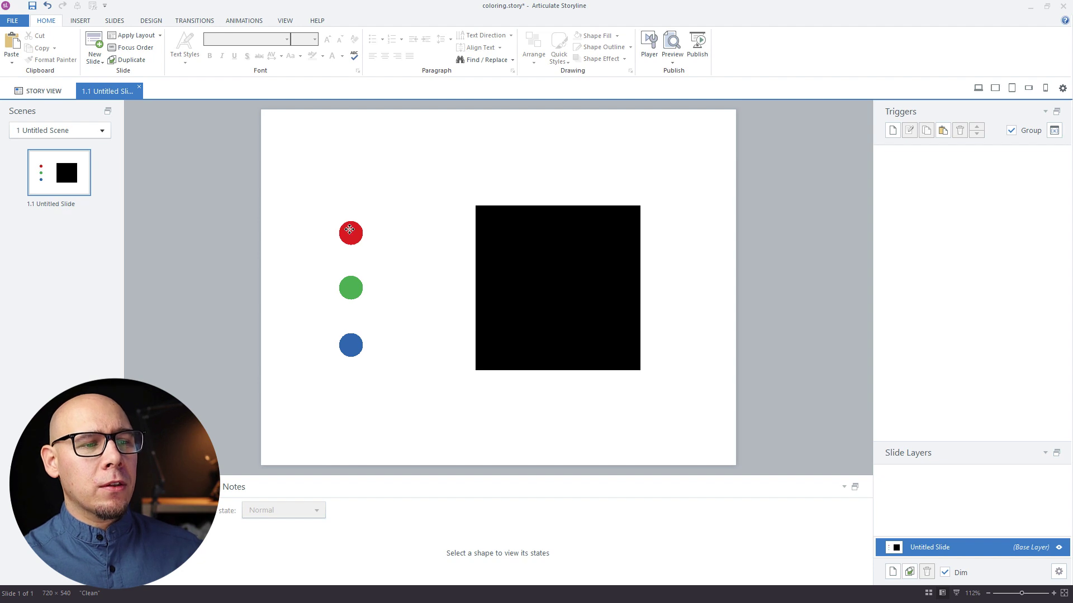
{"action": "left_click", "coordinate": [350, 229]}
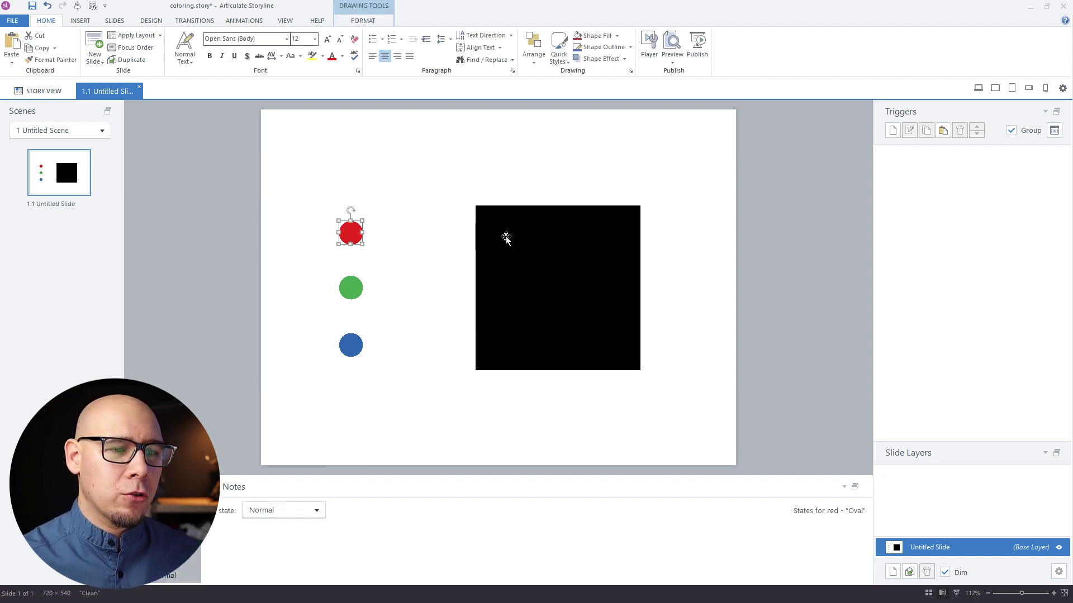
Start a new trigger that changes Rectangle 1 to its blue state
{"action": "left_click", "coordinate": [535, 192]}
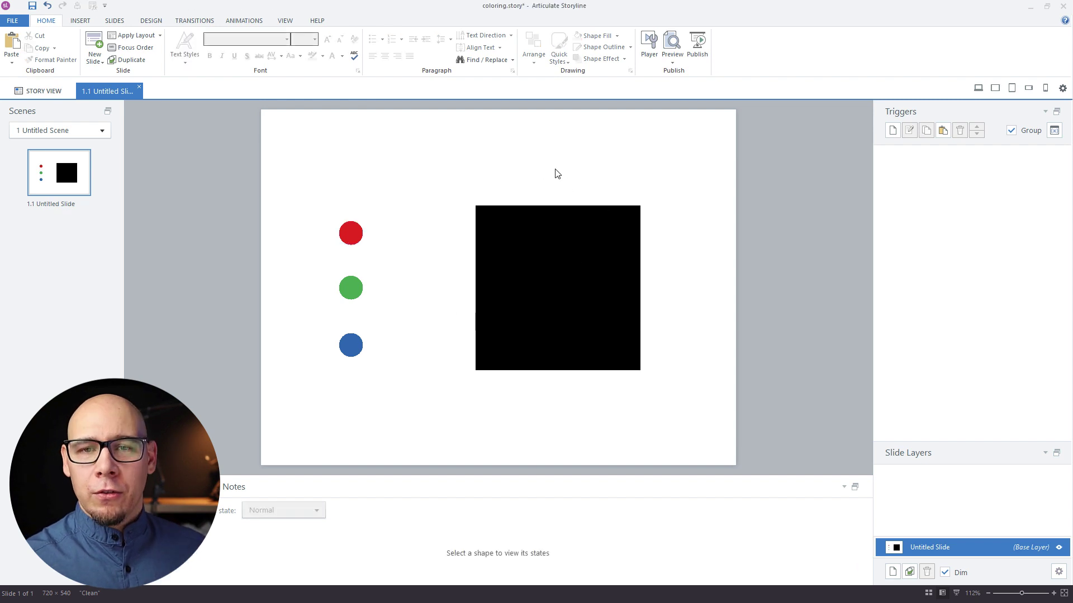
{"action": "left_click", "coordinate": [891, 136]}
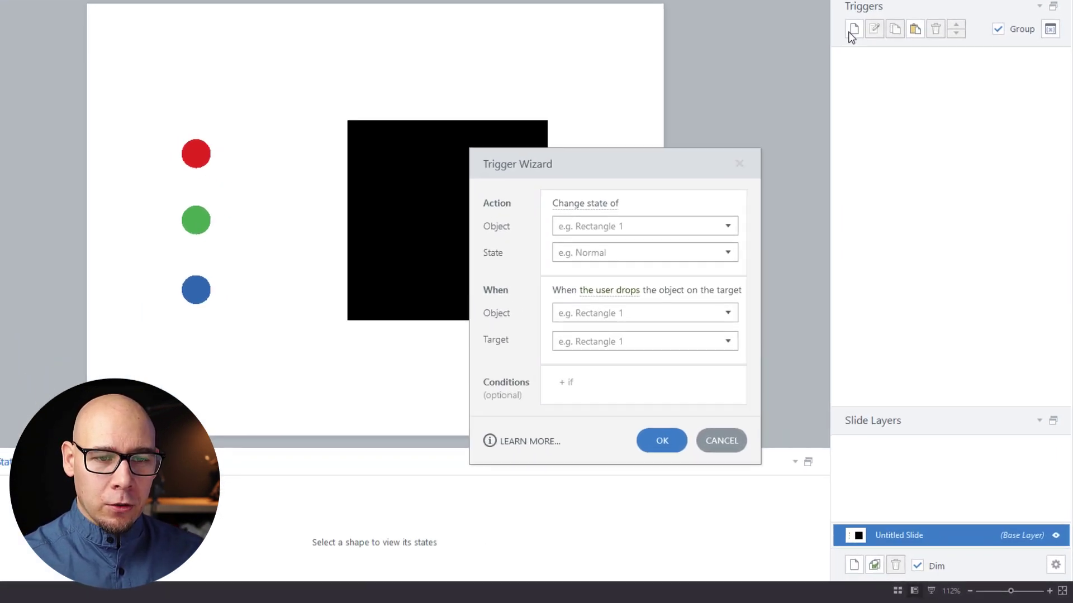
{"action": "left_click", "coordinate": [602, 227]}
{"action": "type", "text": "rec"}
{"action": "left_click", "coordinate": [590, 233]}
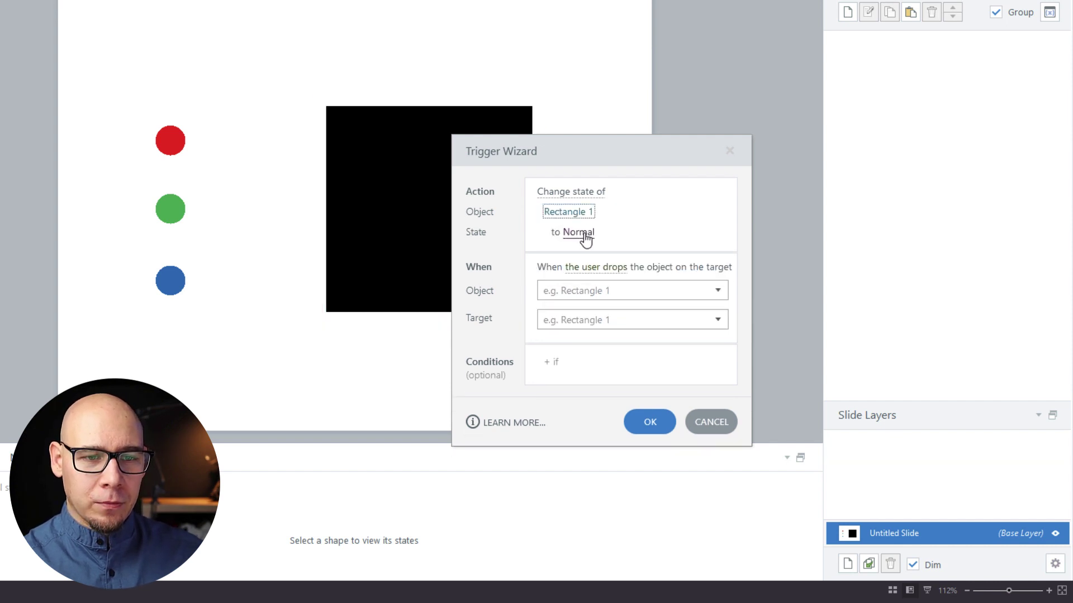
{"action": "left_click", "coordinate": [585, 231]}
{"action": "left_click", "coordinate": [585, 296]}
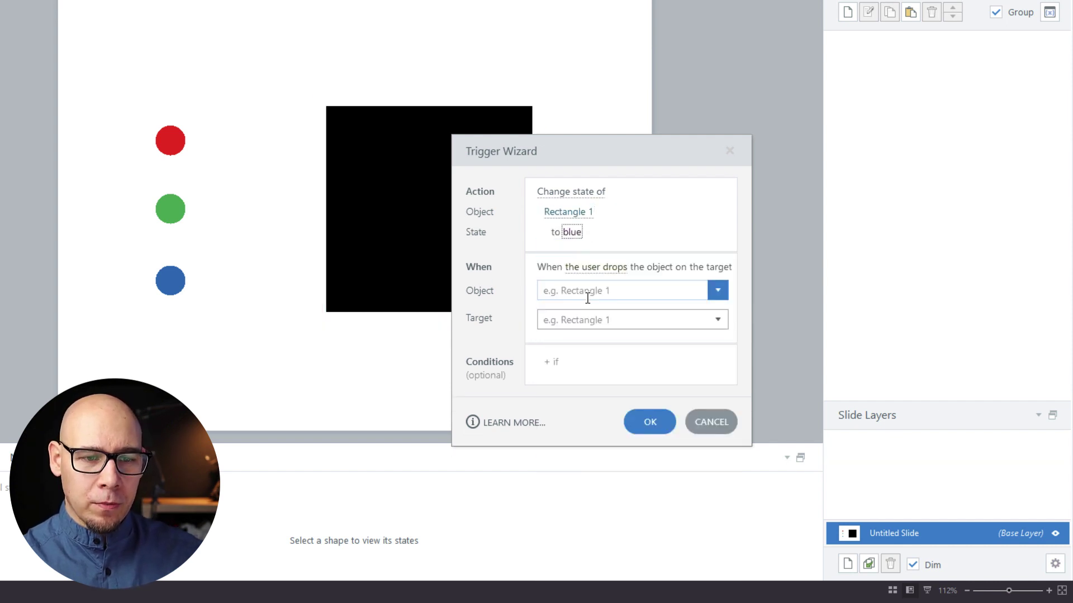
Make the trigger fire when the user drops the blue circle on Rectangle 1
{"action": "left_click", "coordinate": [586, 297]}
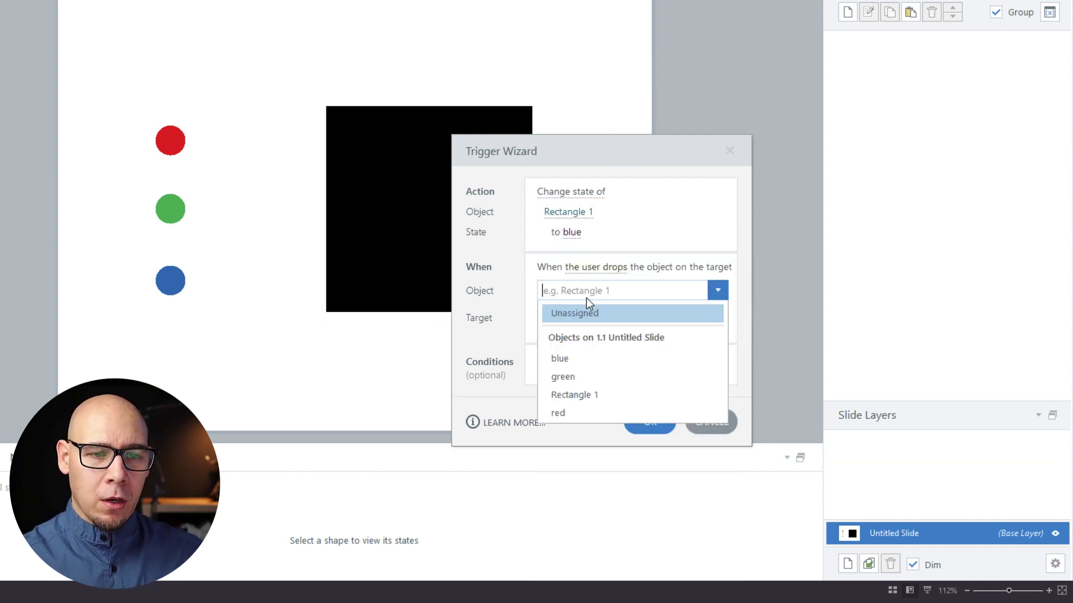
{"action": "left_click", "coordinate": [587, 357]}
{"action": "left_click", "coordinate": [631, 317]}
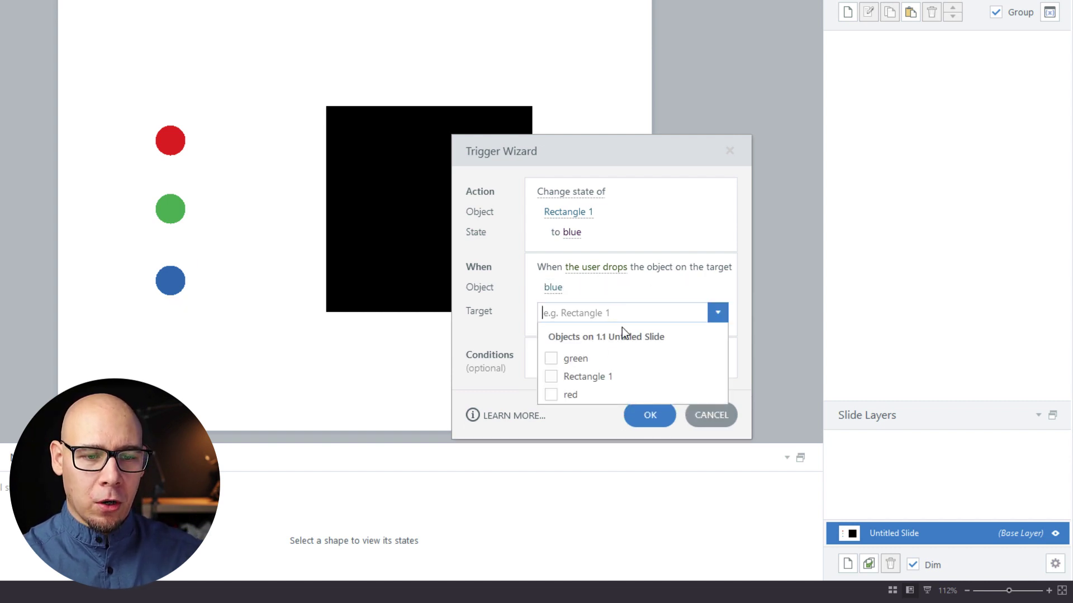
{"action": "left_click", "coordinate": [596, 376]}
{"action": "left_click", "coordinate": [502, 370]}
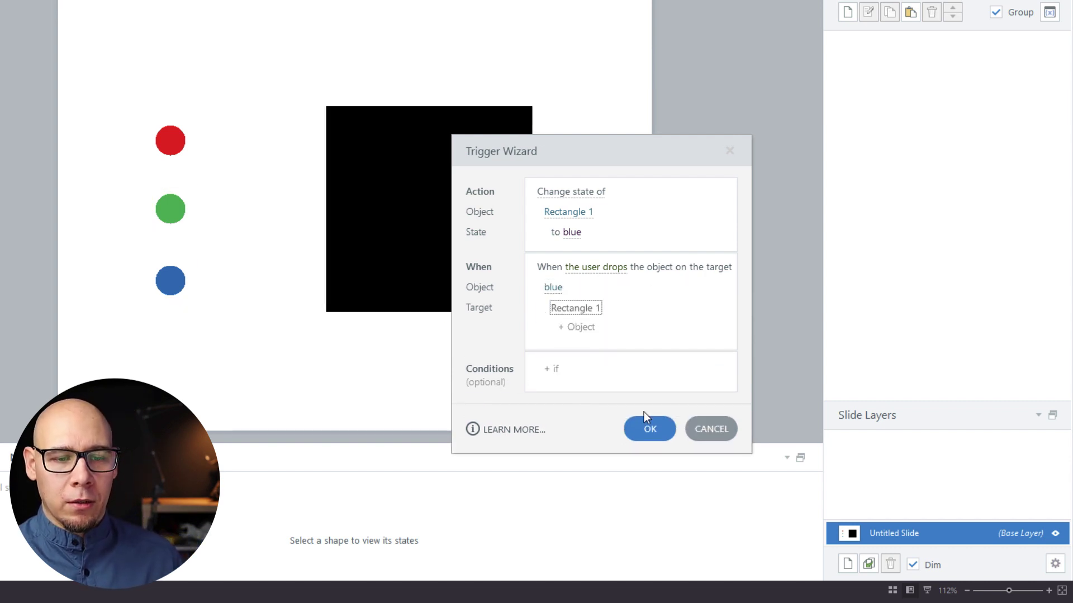
{"action": "left_click", "coordinate": [648, 414]}
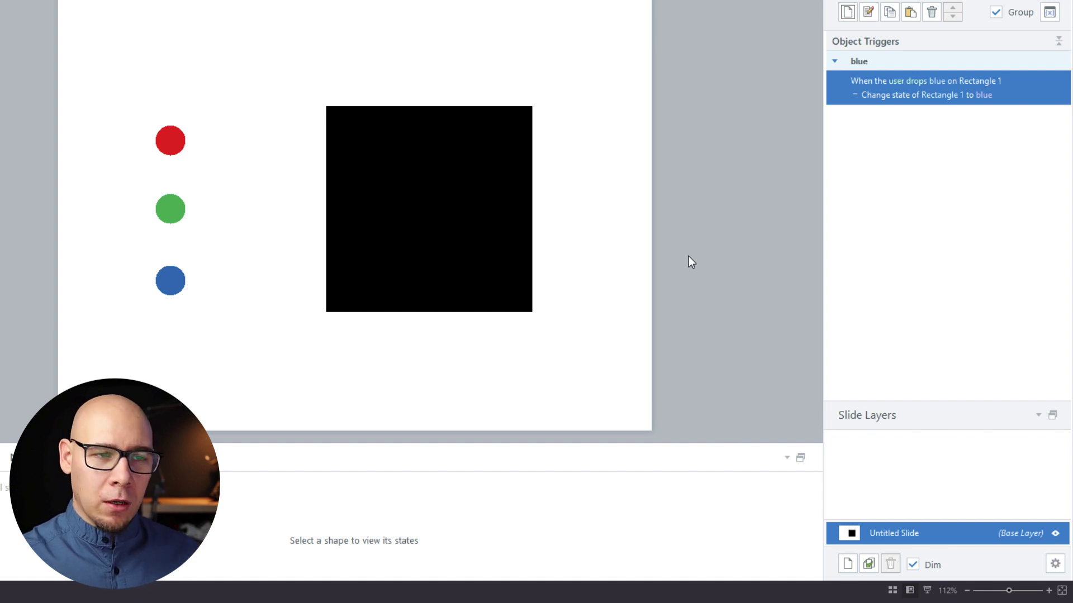
Duplicate the blue trigger and edit it to turn Rectangle 1 green when green is dropped
{"action": "left_click", "coordinate": [889, 12]}
{"action": "left_click", "coordinate": [910, 12]}
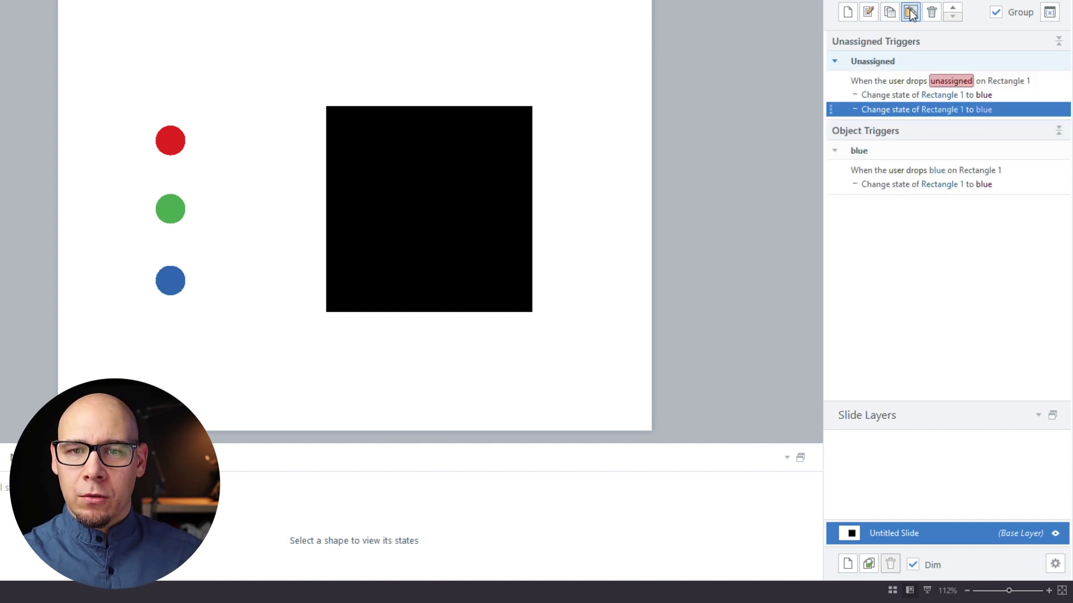
{"action": "double_click", "coordinate": [1013, 108]}
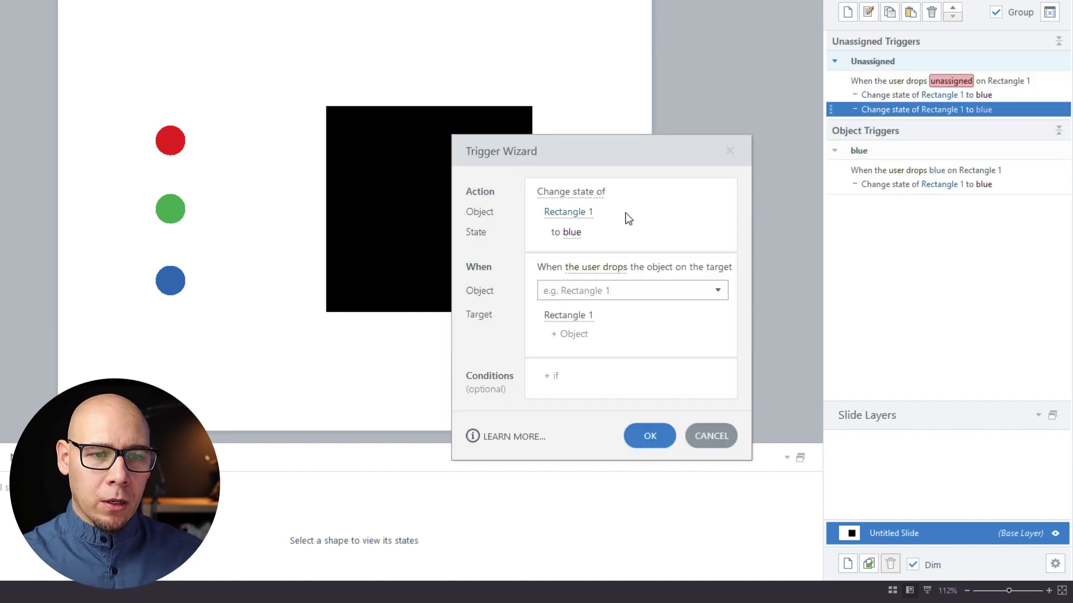
{"action": "left_click", "coordinate": [571, 231]}
{"action": "left_click", "coordinate": [576, 316]}
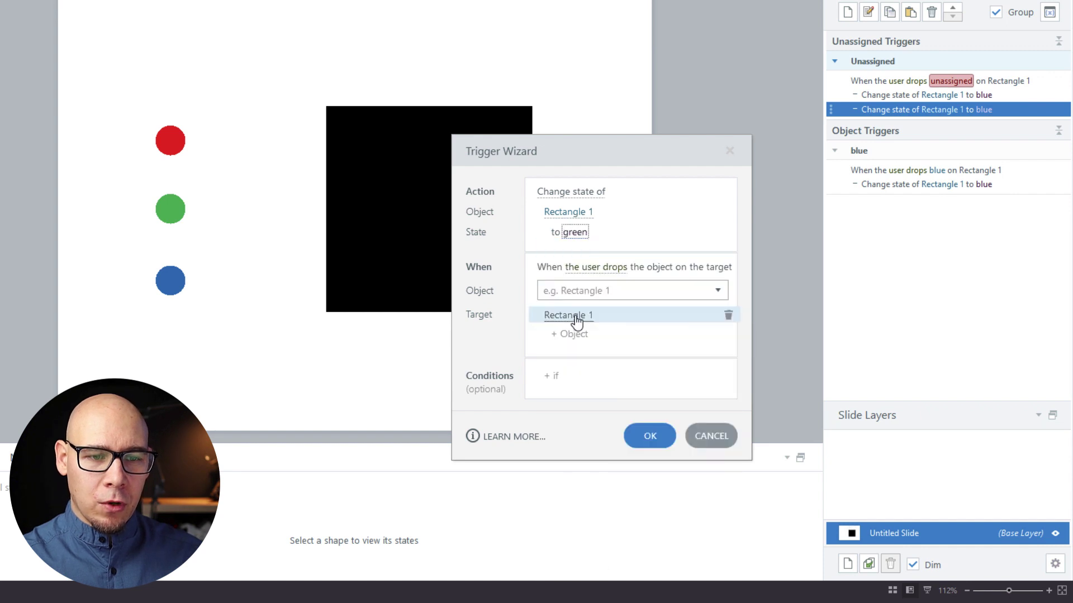
{"action": "left_click", "coordinate": [580, 290]}
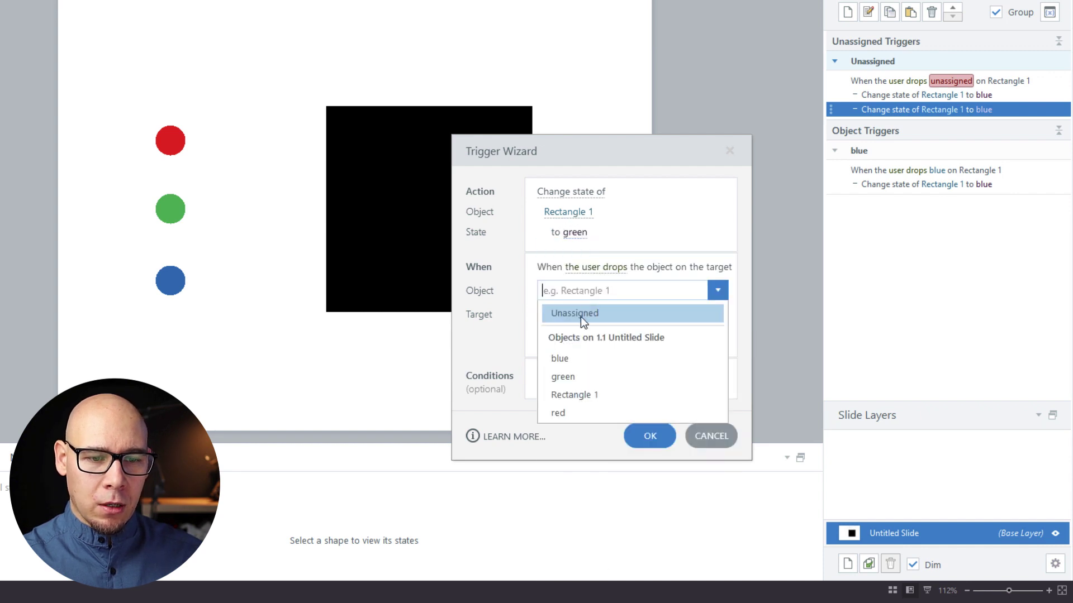
{"action": "left_click", "coordinate": [580, 379]}
{"action": "left_click", "coordinate": [648, 435]}
Edit the remaining copy to turn Rectangle 1 red when the red circle is dropped
{"action": "left_click", "coordinate": [1000, 93]}
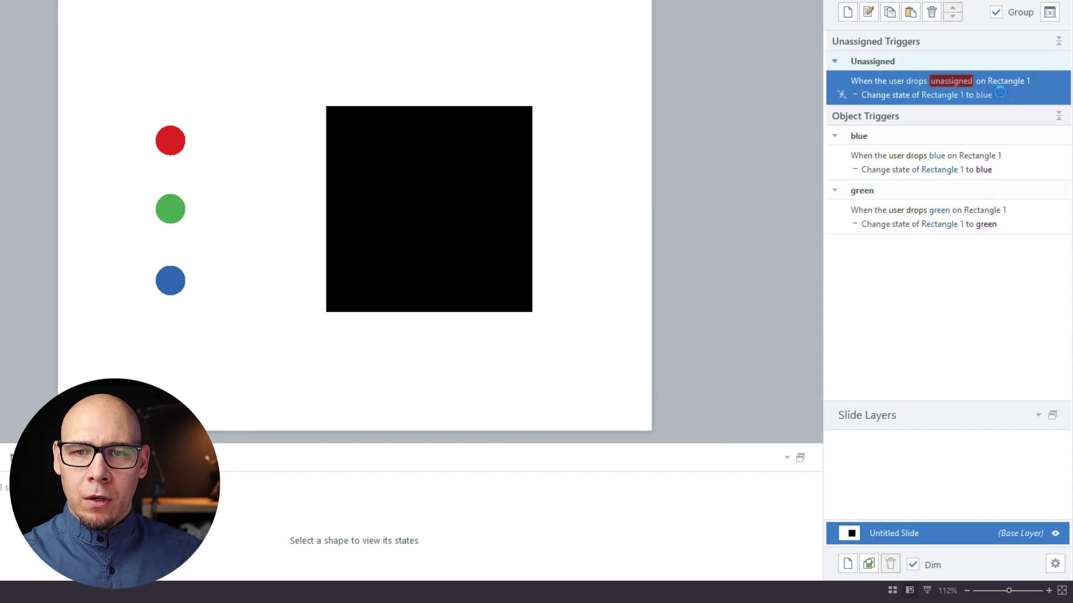
{"action": "left_click", "coordinate": [571, 231]}
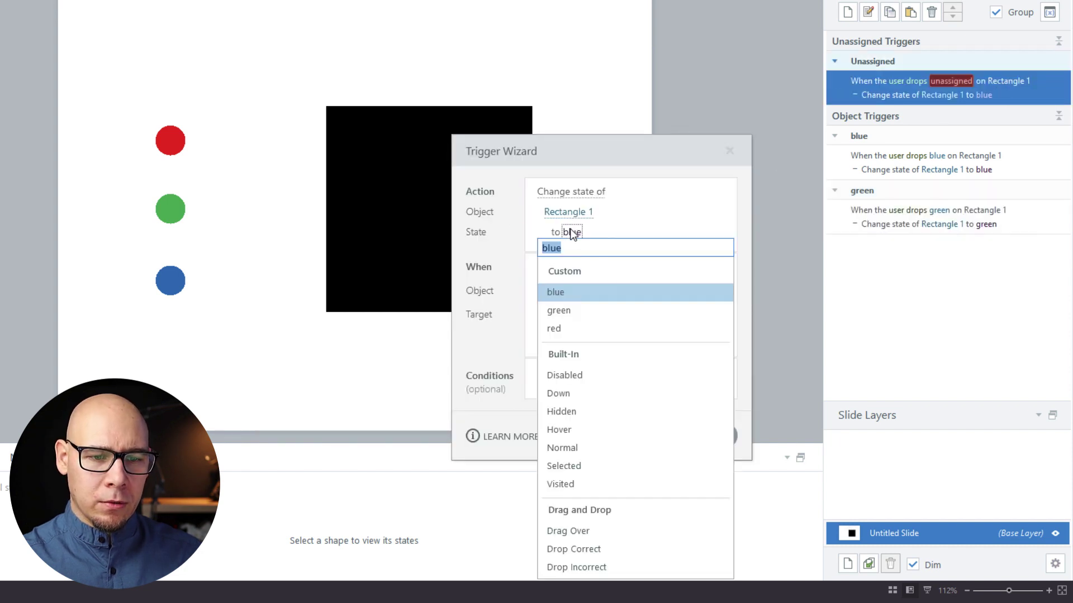
{"action": "left_click", "coordinate": [559, 328]}
{"action": "left_click", "coordinate": [583, 295]}
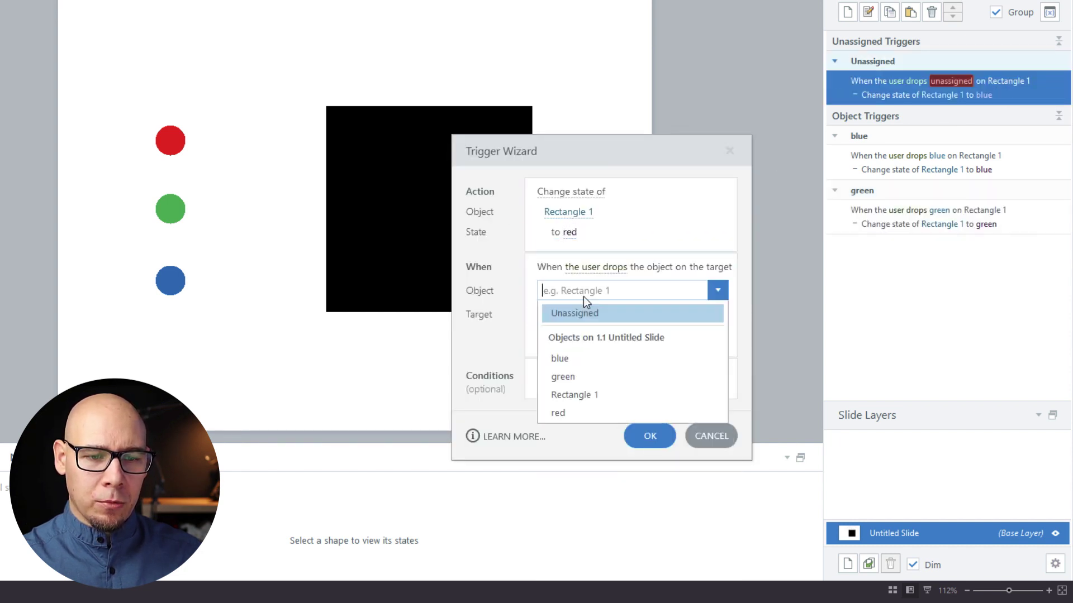
{"action": "left_click", "coordinate": [565, 413]}
{"action": "left_click", "coordinate": [654, 427]}
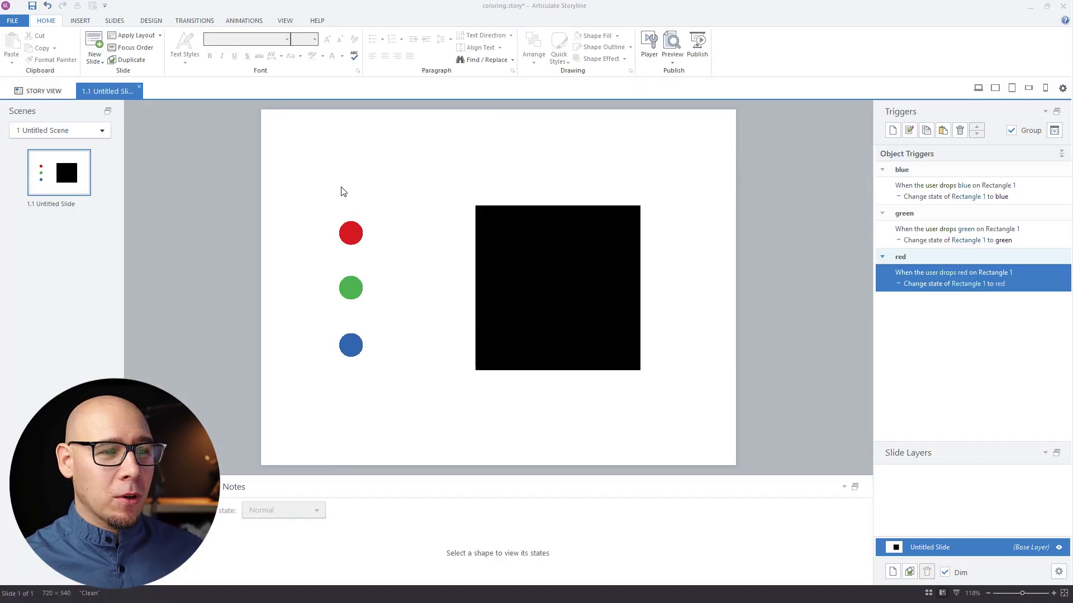
Give the red circle a Line motion path with 00,10 duration and 0 length
{"action": "left_click", "coordinate": [253, 23]}
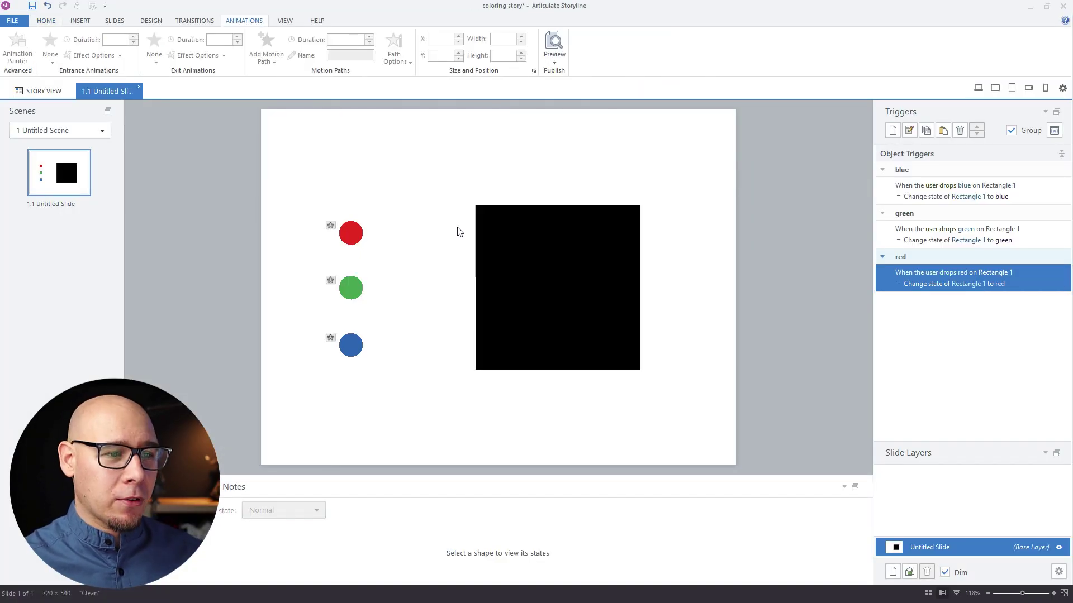
{"action": "left_click", "coordinate": [351, 233]}
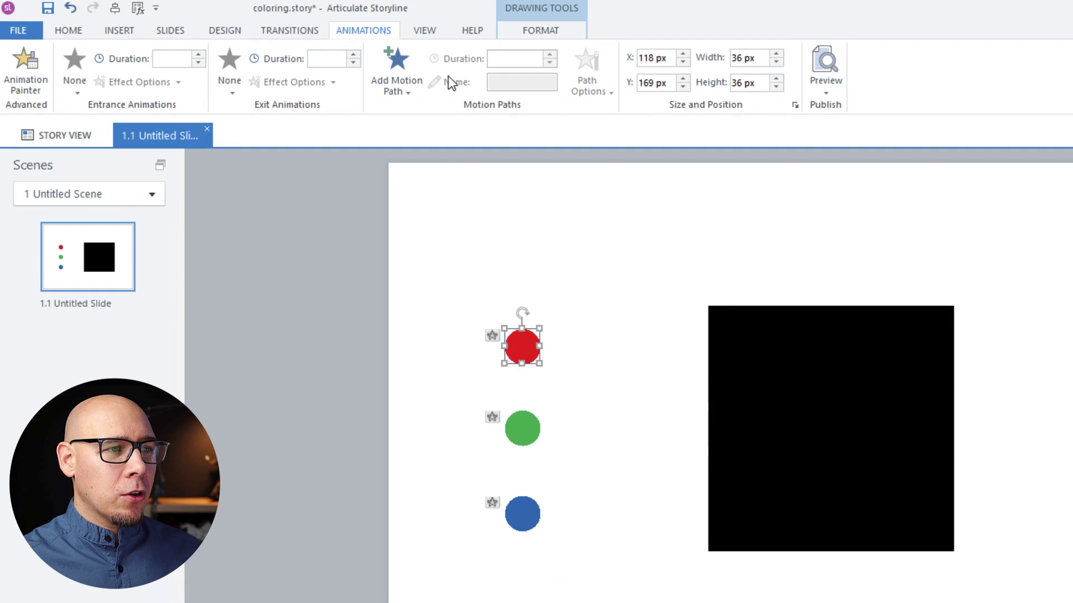
{"action": "left_click", "coordinate": [266, 50]}
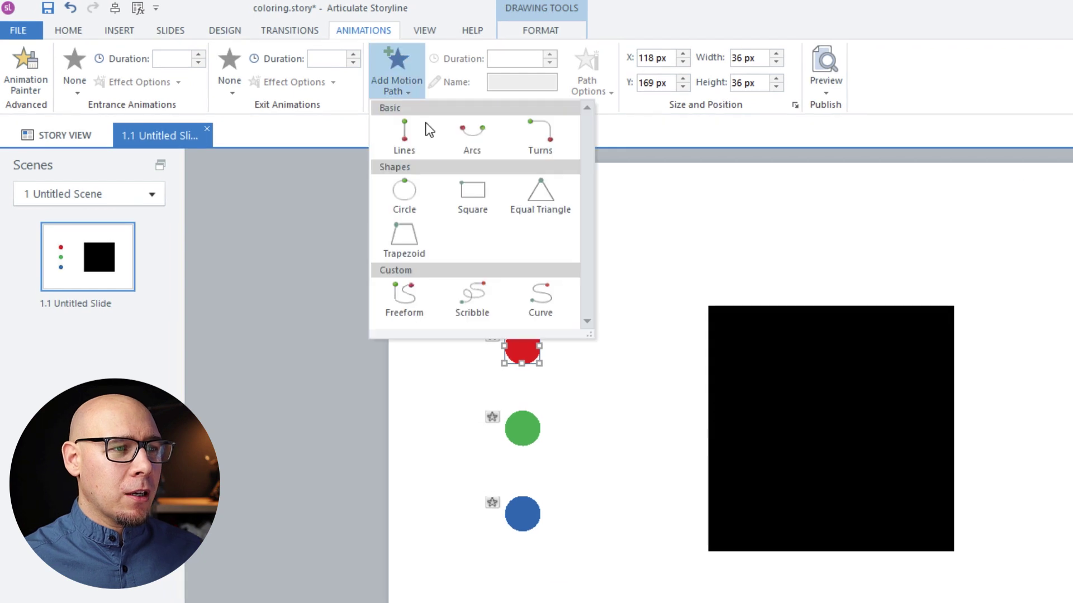
{"action": "left_click", "coordinate": [407, 134]}
{"action": "left_click", "coordinate": [549, 63]}
{"action": "left_click", "coordinate": [549, 64]}
{"action": "left_click", "coordinate": [549, 63]}
{"action": "left_click", "coordinate": [550, 64]}
{"action": "left_click", "coordinate": [549, 63]}
{"action": "left_click", "coordinate": [549, 64]}
{"action": "left_click", "coordinate": [549, 64]}
{"action": "left_click", "coordinate": [550, 63]}
{"action": "left_click", "coordinate": [776, 58]}
{"action": "left_click", "coordinate": [776, 58]}
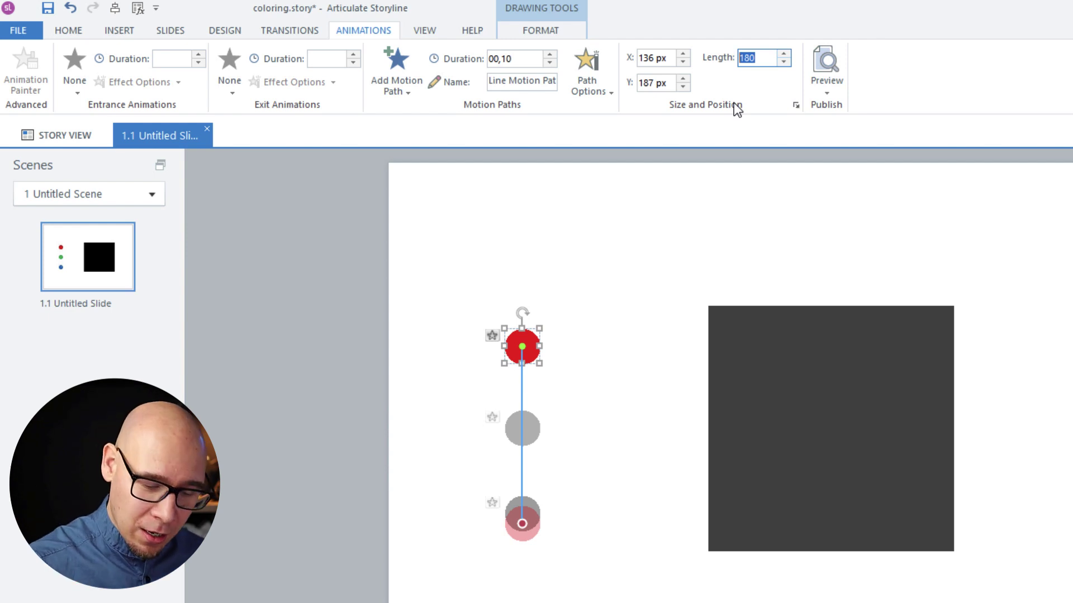
{"action": "type", "text": "0"}
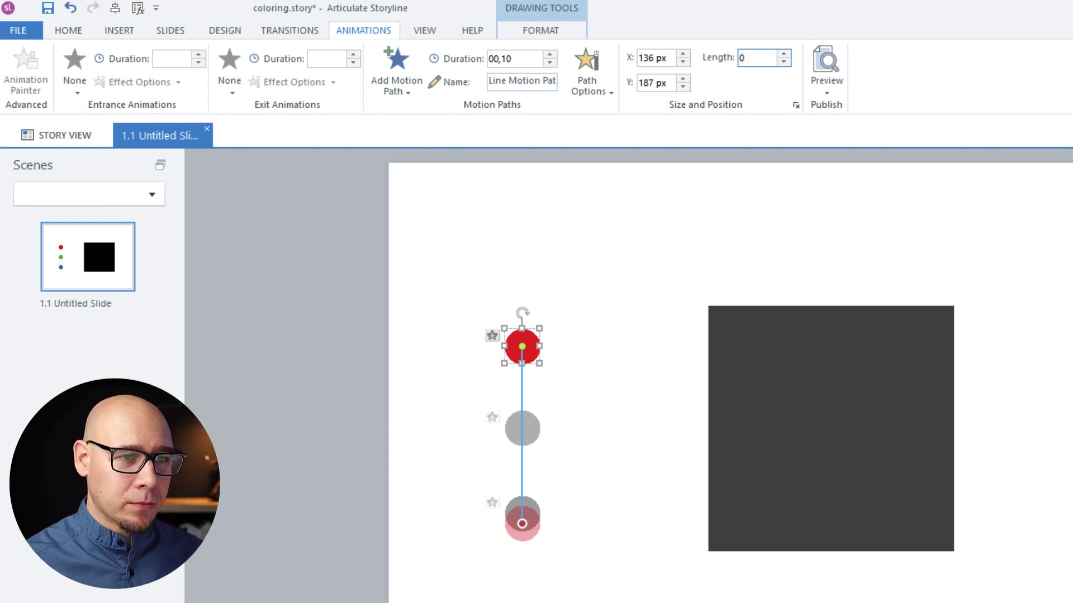
{"action": "key", "text": "Return"}
{"action": "left_click", "coordinate": [566, 487]}
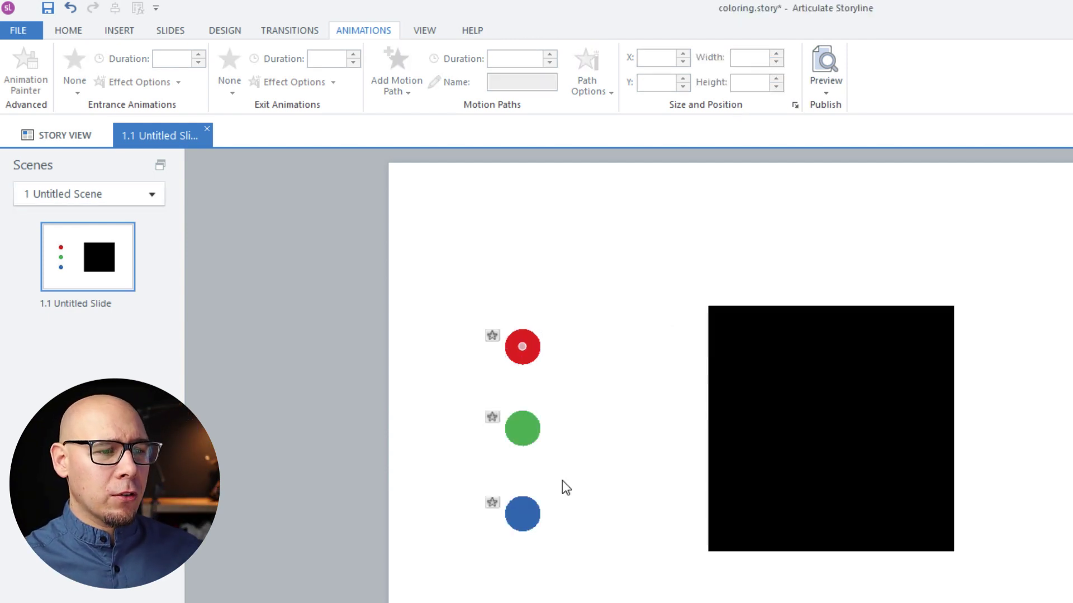
Add a Line motion path to the green circle and change its length from 180 to 0
{"action": "left_click", "coordinate": [534, 432]}
{"action": "left_click", "coordinate": [397, 85]}
{"action": "left_click", "coordinate": [415, 144]}
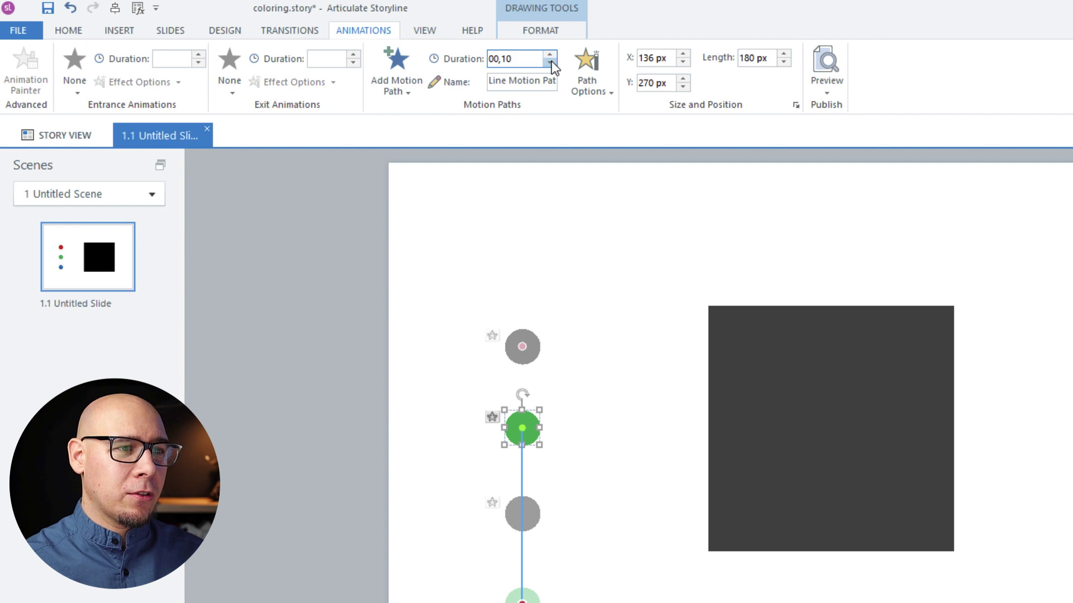
{"action": "left_click", "coordinate": [765, 58]}
{"action": "left_click_drag", "start_coordinate": [766, 59], "coordinate": [735, 62]}
{"action": "type", "text": "0"}
{"action": "key", "text": "Return"}
Add a Line motion path to the blue circle with a 00,10 duration
{"action": "left_click", "coordinate": [522, 511]}
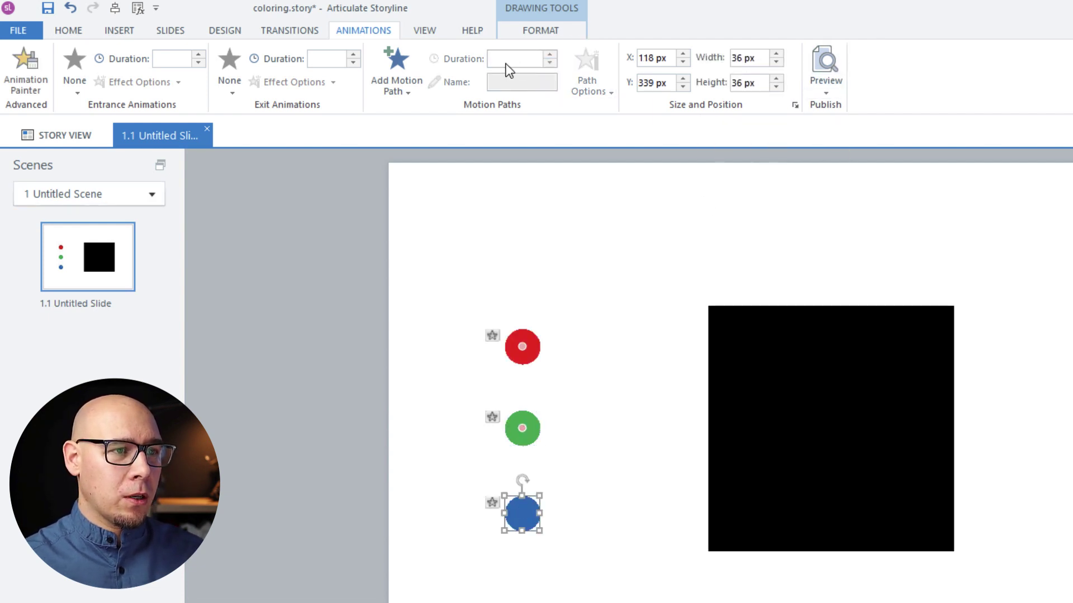
{"action": "left_click", "coordinate": [411, 78]}
{"action": "left_click", "coordinate": [412, 130]}
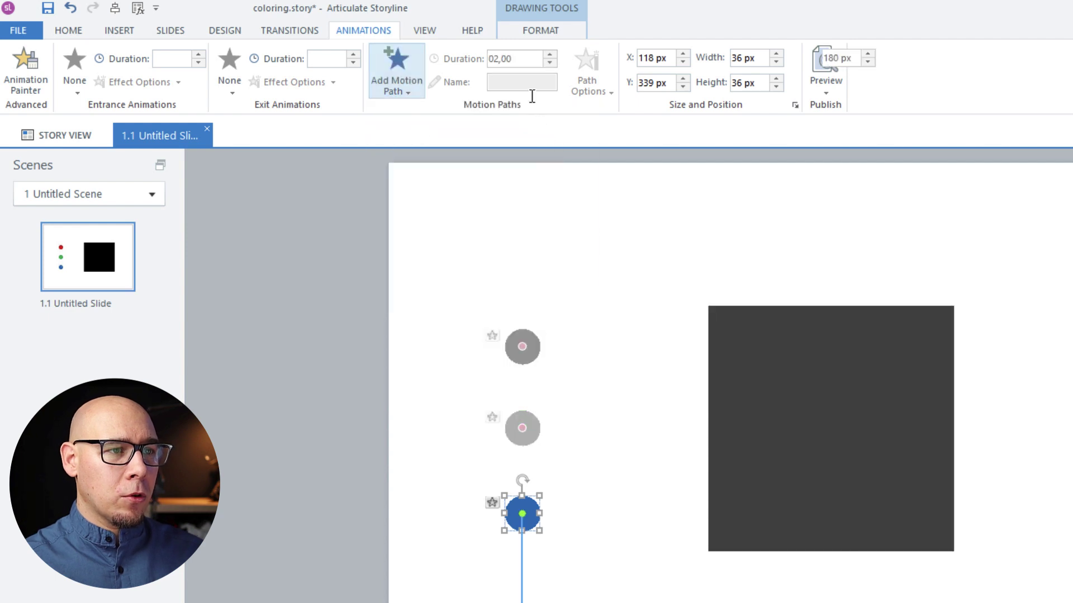
{"action": "left_click", "coordinate": [549, 63]}
{"action": "left_click", "coordinate": [549, 63]}
{"action": "left_click", "coordinate": [548, 63]}
{"action": "left_click", "coordinate": [548, 63]}
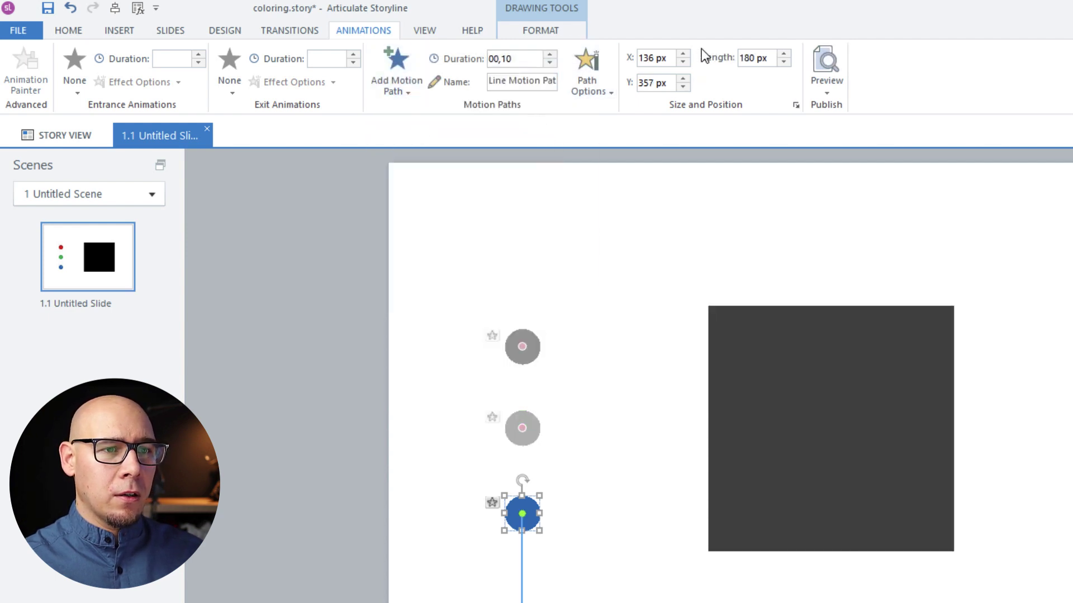
{"action": "double_click", "coordinate": [752, 58]}
Set the blue path length to 0 and delete blue's timeline-start Move trigger
{"action": "type", "text": "0"}
{"action": "key", "text": "Return"}
{"action": "left_click", "coordinate": [627, 275]}
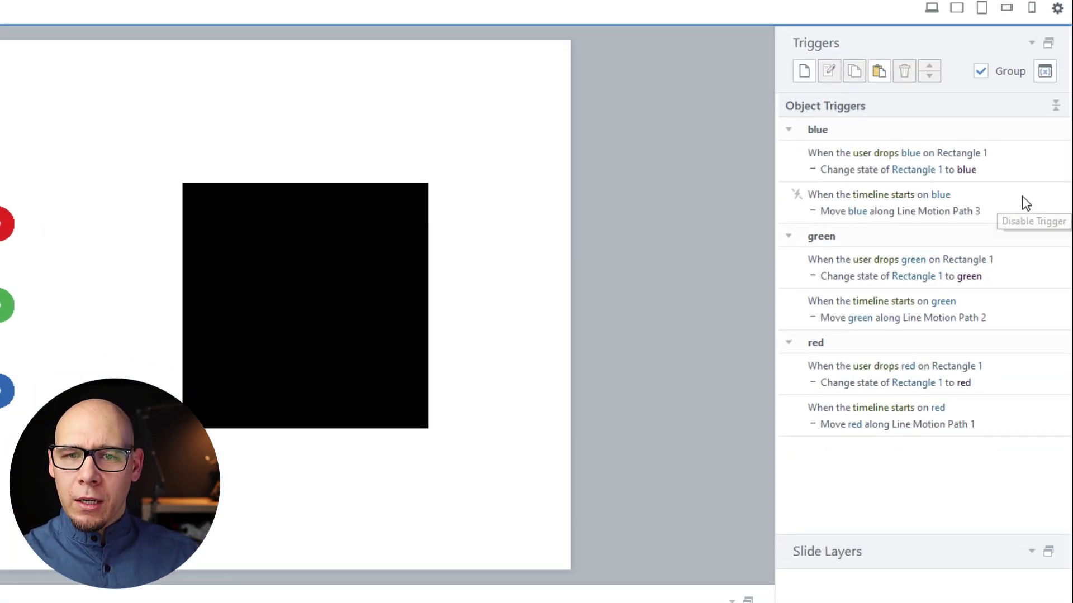
{"action": "left_click", "coordinate": [1021, 196]}
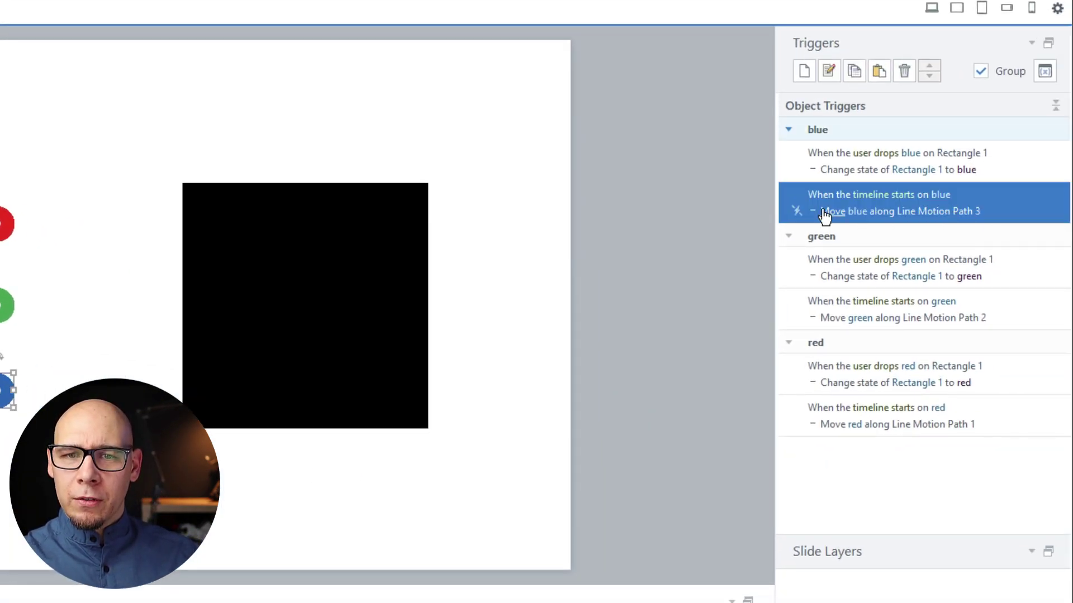
{"action": "left_click", "coordinate": [905, 73]}
Delete the green and red circles' timeline-start Move triggers
{"action": "left_click", "coordinate": [1017, 278]}
{"action": "left_click", "coordinate": [904, 72]}
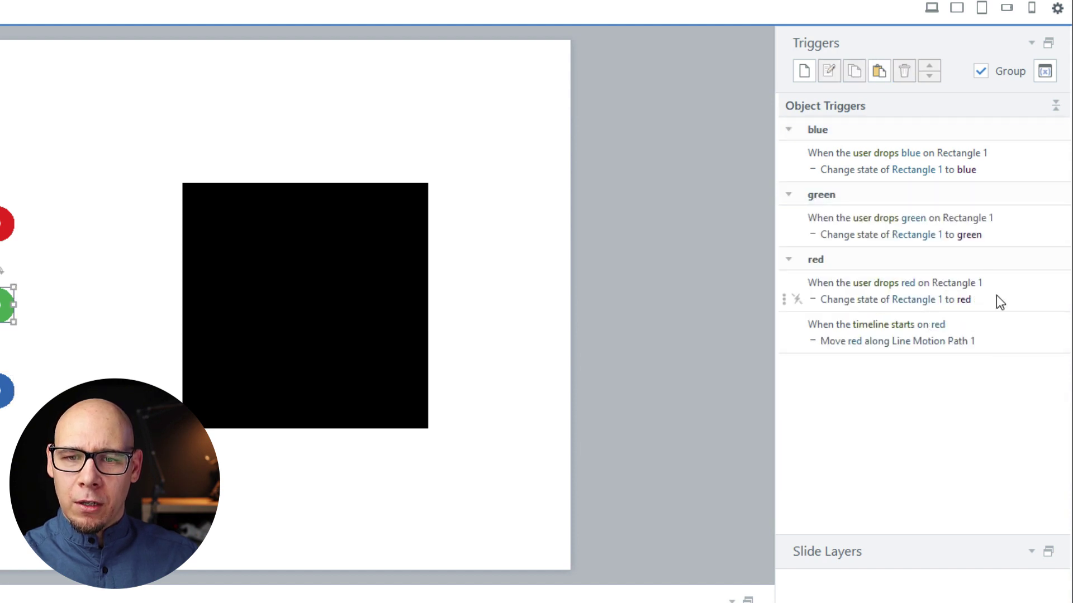
{"action": "left_click", "coordinate": [1006, 329]}
{"action": "left_click", "coordinate": [904, 71]}
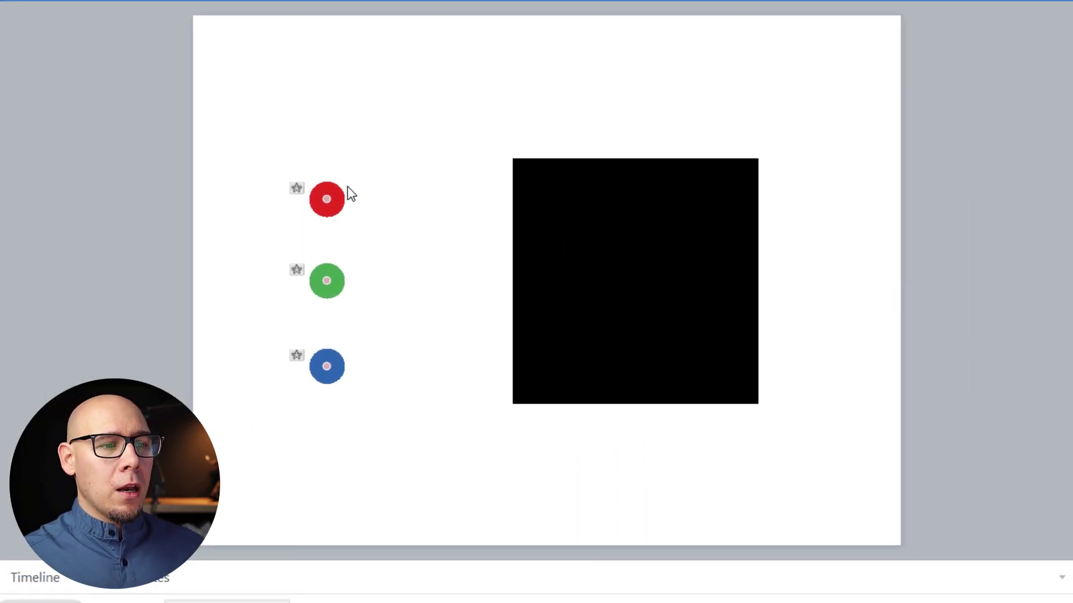
{"action": "left_click", "coordinate": [338, 190]}
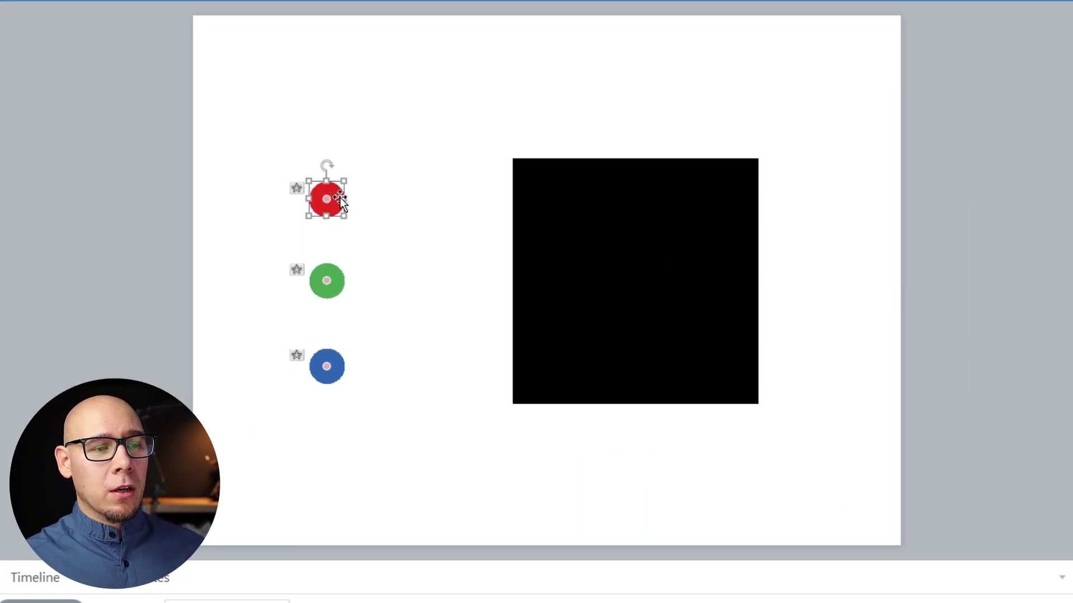
{"action": "left_click", "coordinate": [612, 242]}
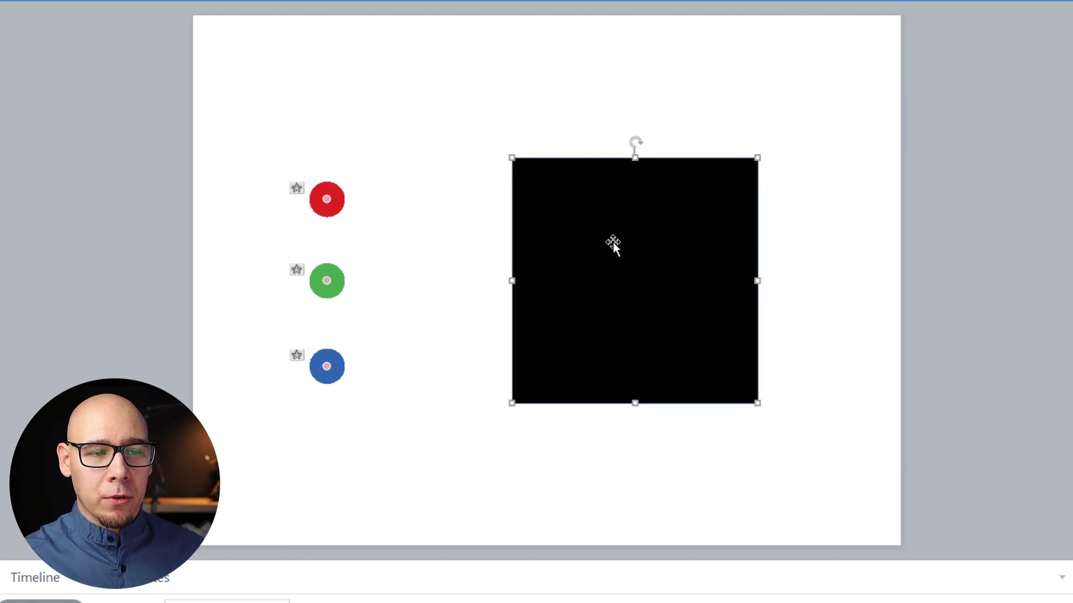
{"action": "left_click", "coordinate": [337, 196]}
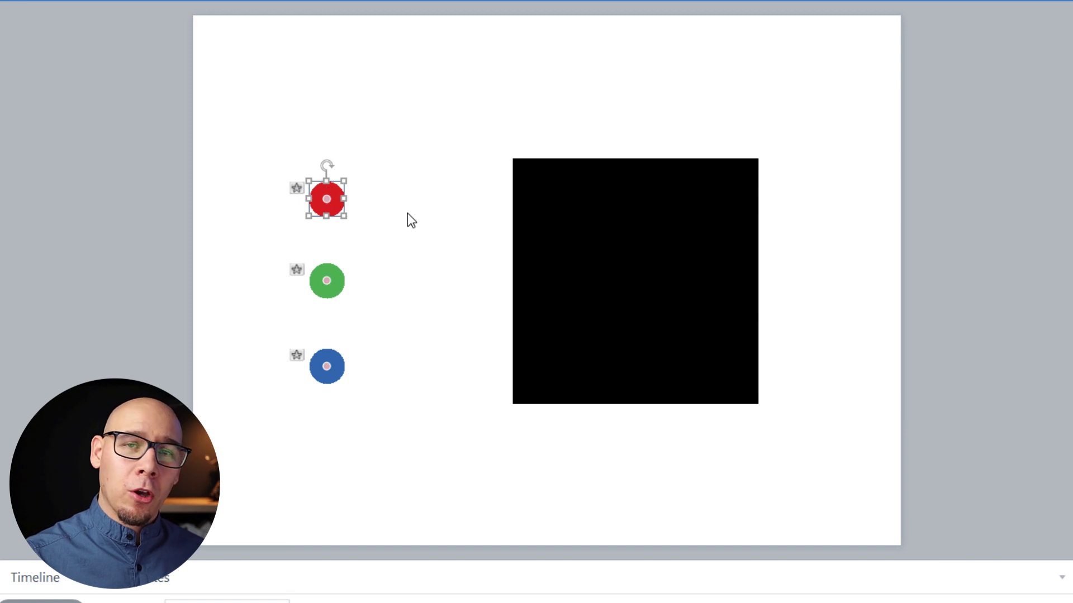
{"action": "key", "text": "Escape"}
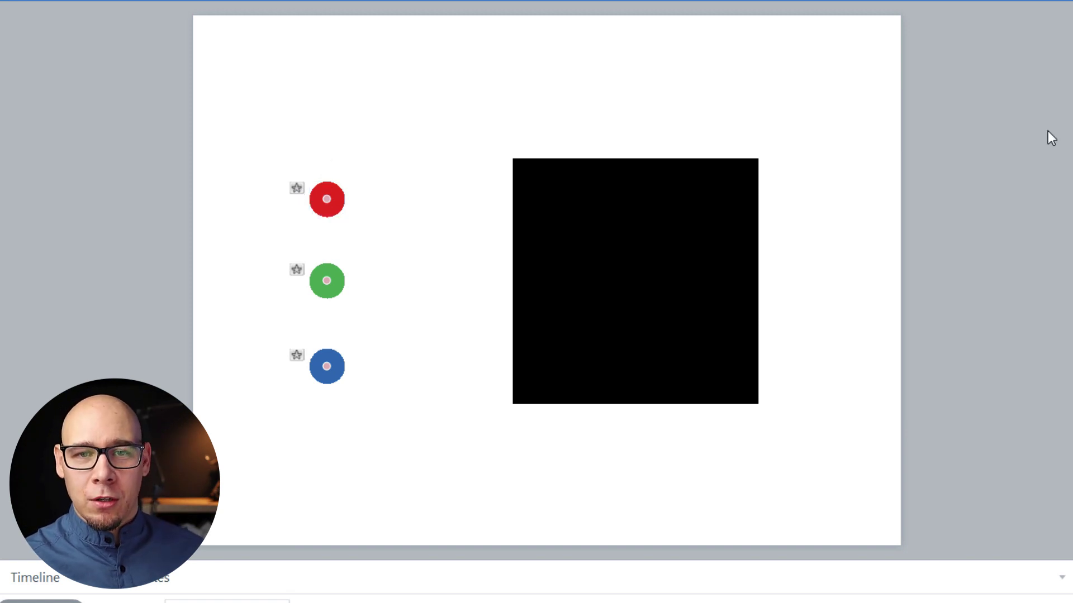
Add a Move trigger sending red along Line Motion Path 1 when red is dropped on Rectangle 1
{"action": "left_click", "coordinate": [850, 21]}
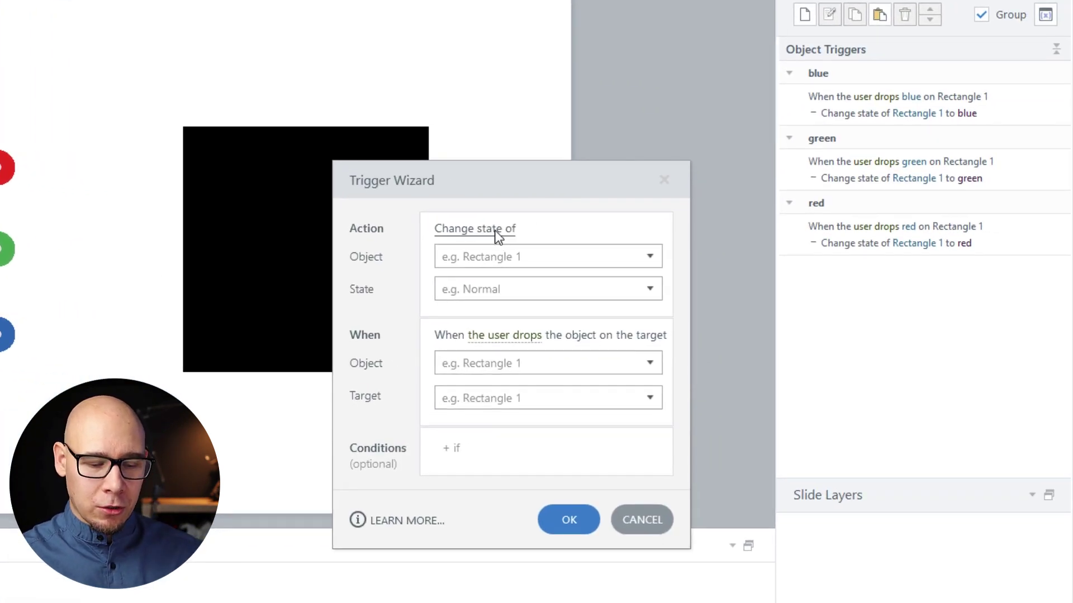
{"action": "left_click", "coordinate": [494, 230]}
{"action": "type", "text": "move"}
{"action": "key", "text": "Return"}
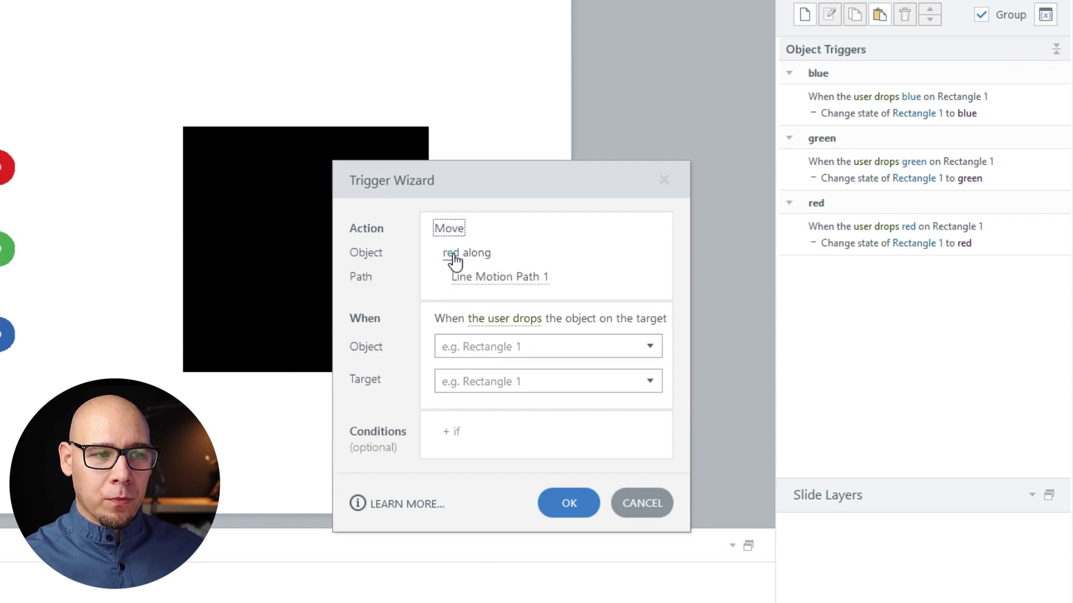
{"action": "left_click", "coordinate": [525, 347]}
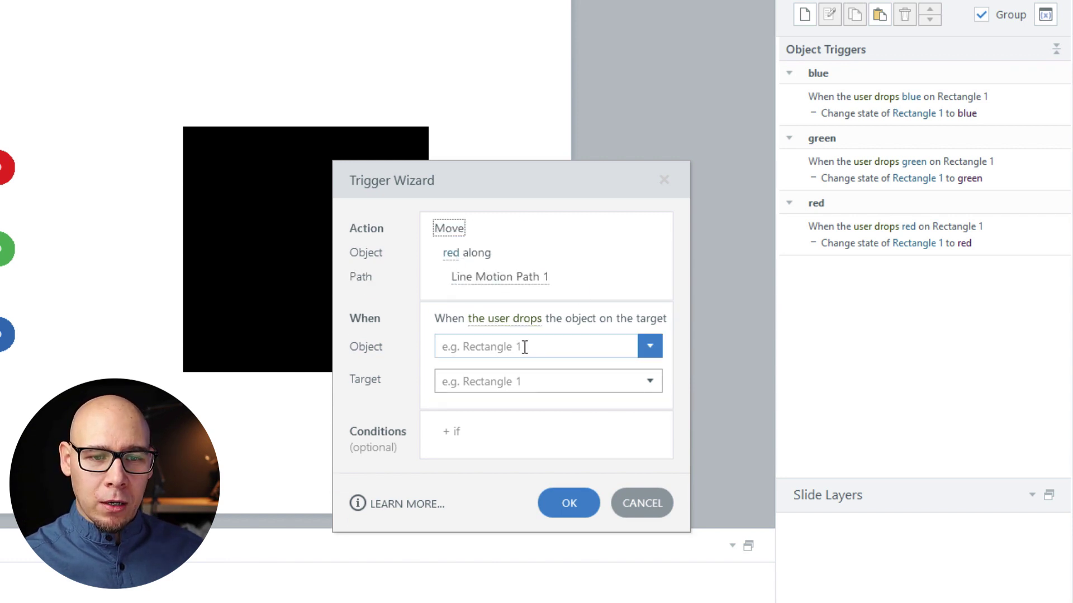
{"action": "left_click", "coordinate": [525, 347]}
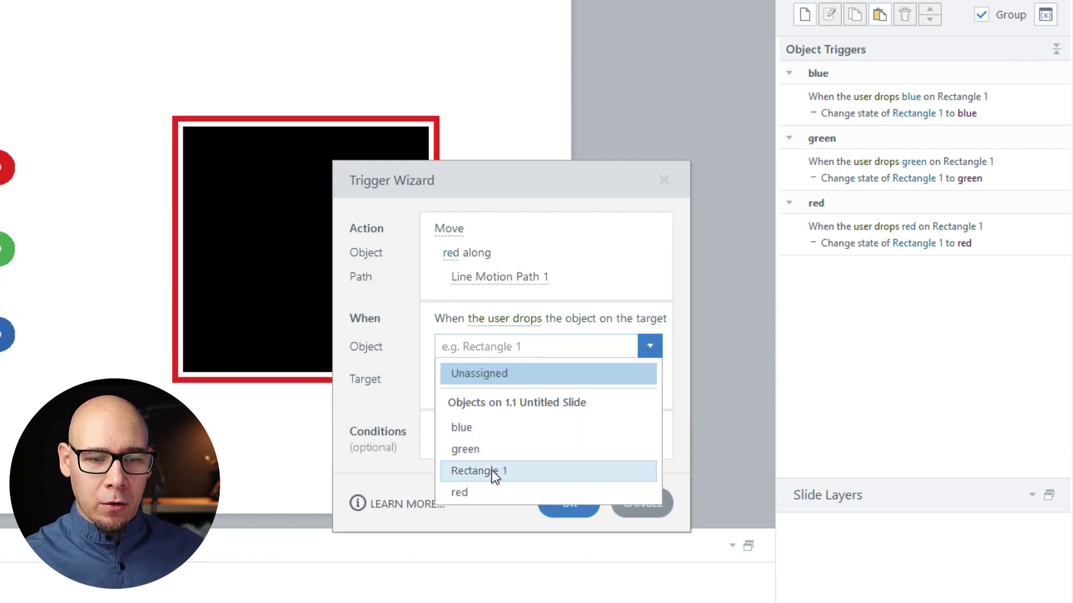
{"action": "left_click", "coordinate": [481, 489]}
{"action": "left_click", "coordinate": [494, 371]}
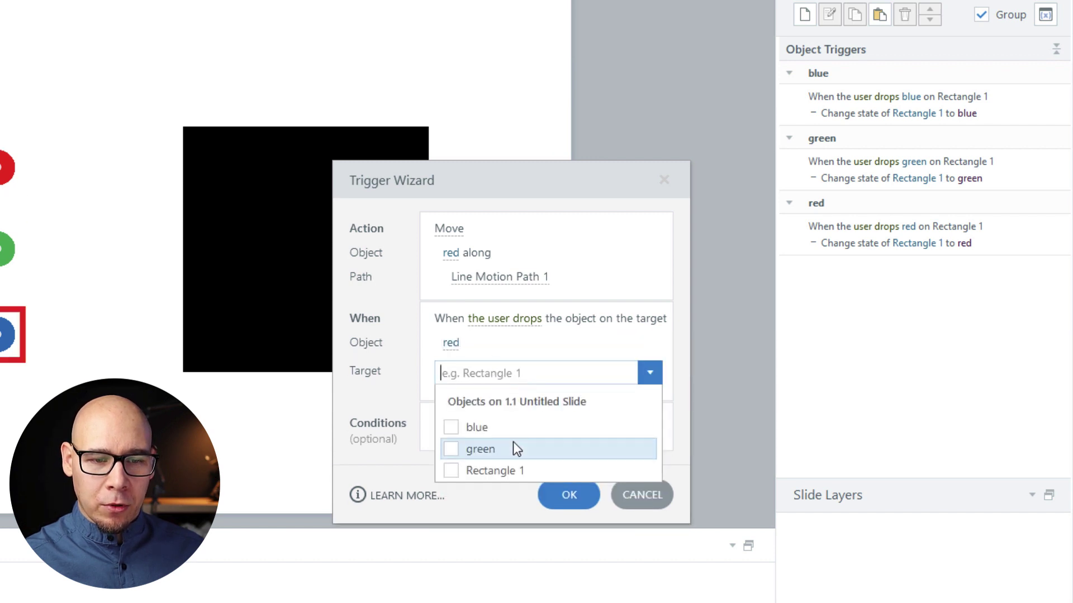
{"action": "left_click", "coordinate": [491, 471]}
{"action": "left_click", "coordinate": [502, 505]}
{"action": "left_click", "coordinate": [566, 504]}
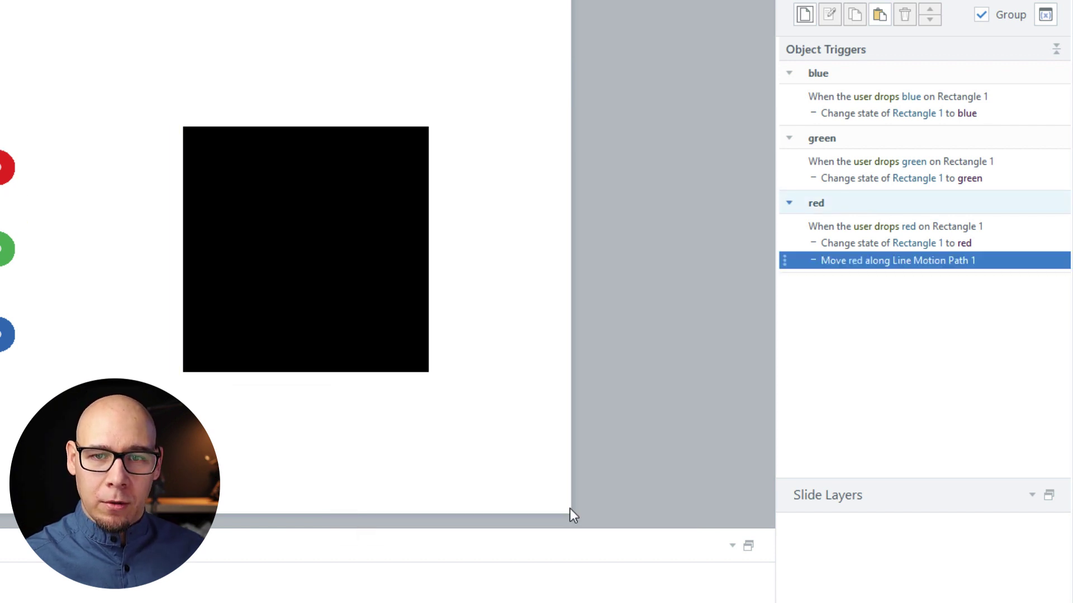
Paste the Move trigger and edit it to move green along Line Motion Path 2 on drop
{"action": "left_click", "coordinate": [879, 16]}
{"action": "double_click", "coordinate": [1031, 102]}
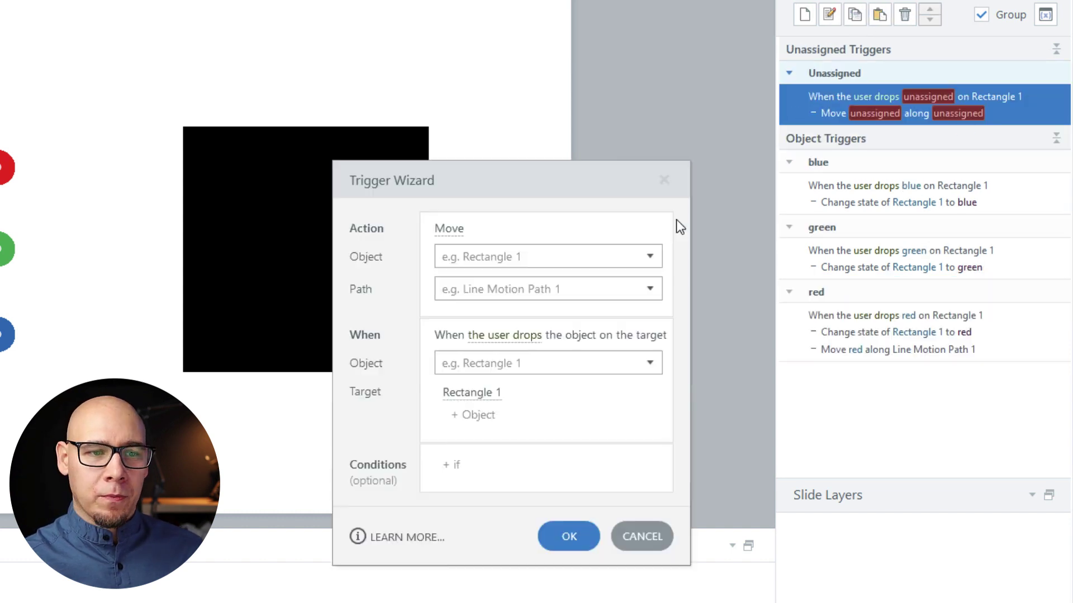
{"action": "left_click", "coordinate": [467, 257]}
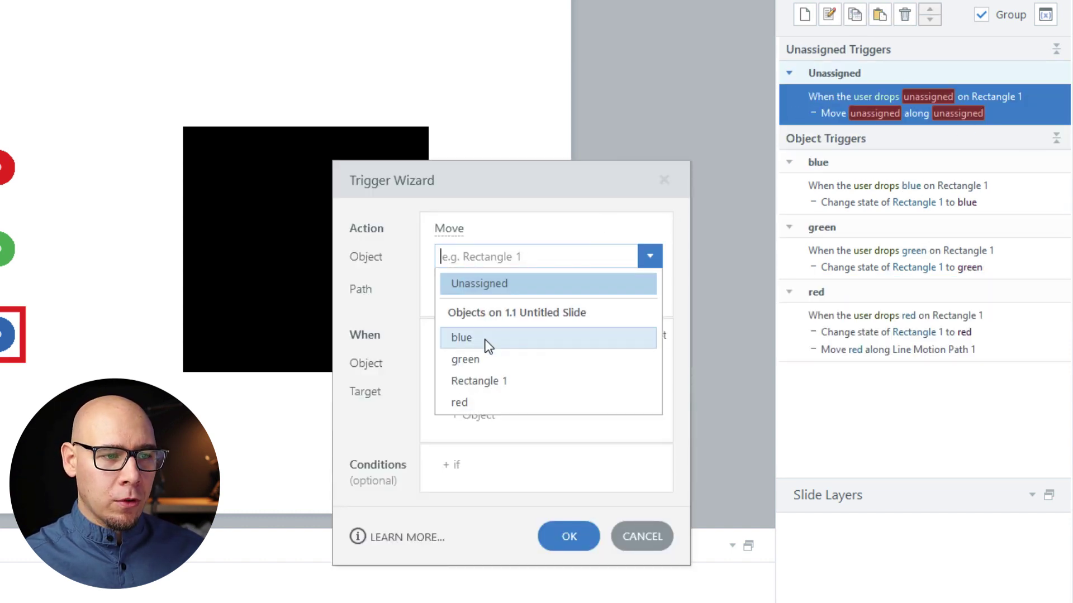
{"action": "left_click", "coordinate": [487, 359]}
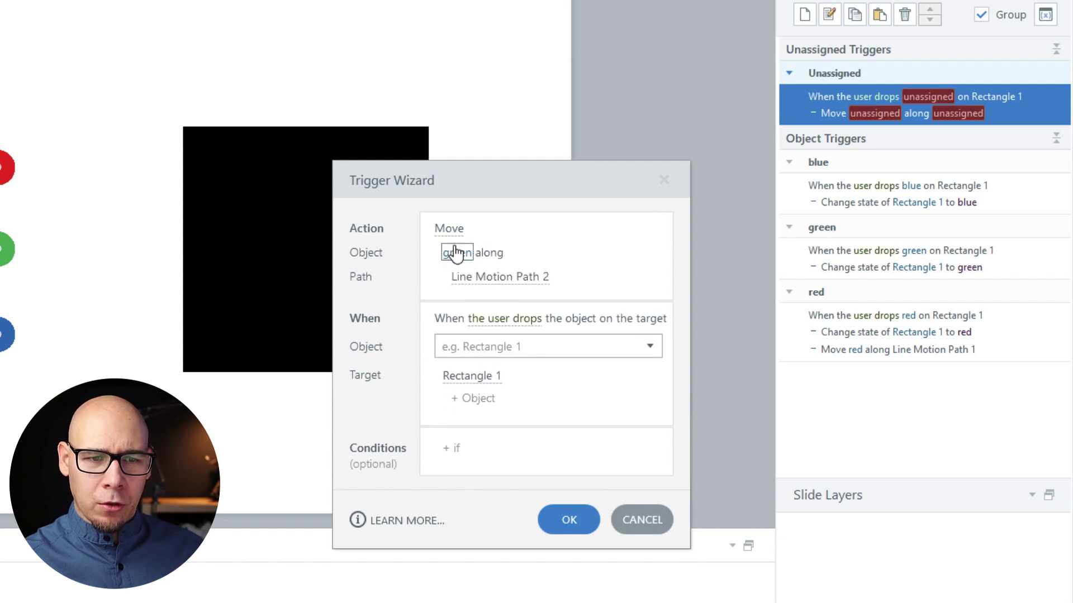
{"action": "left_click", "coordinate": [500, 340]}
{"action": "left_click", "coordinate": [468, 449]}
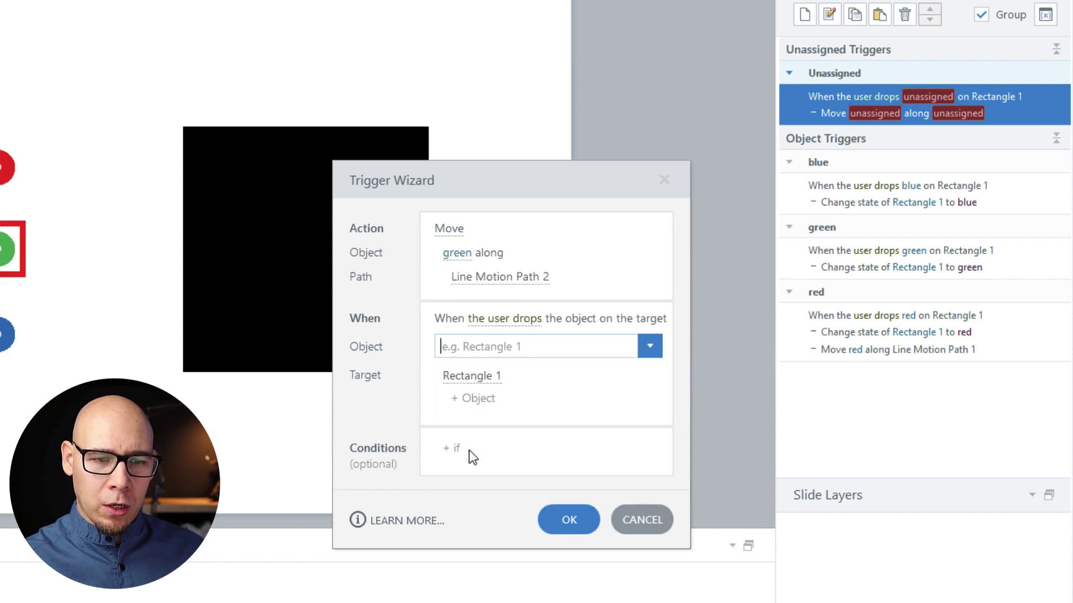
{"action": "left_click", "coordinate": [566, 513]}
Duplicate the green Move trigger and edit it to move blue along Line Motion Path 3 on drop
{"action": "double_click", "coordinate": [1015, 114]}
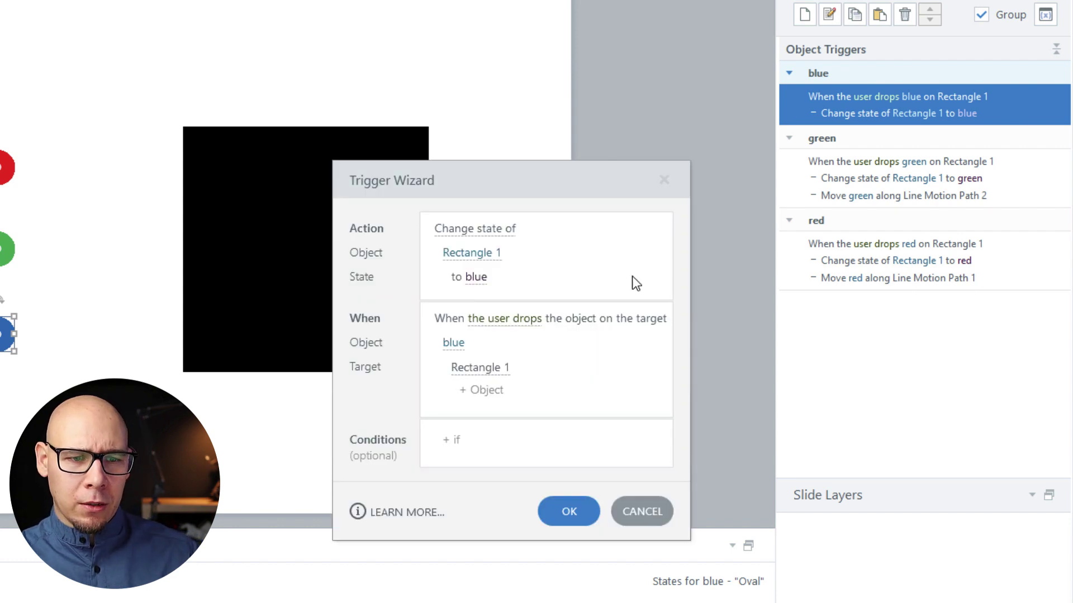
{"action": "key", "text": "Escape"}
{"action": "left_click", "coordinate": [700, 228]}
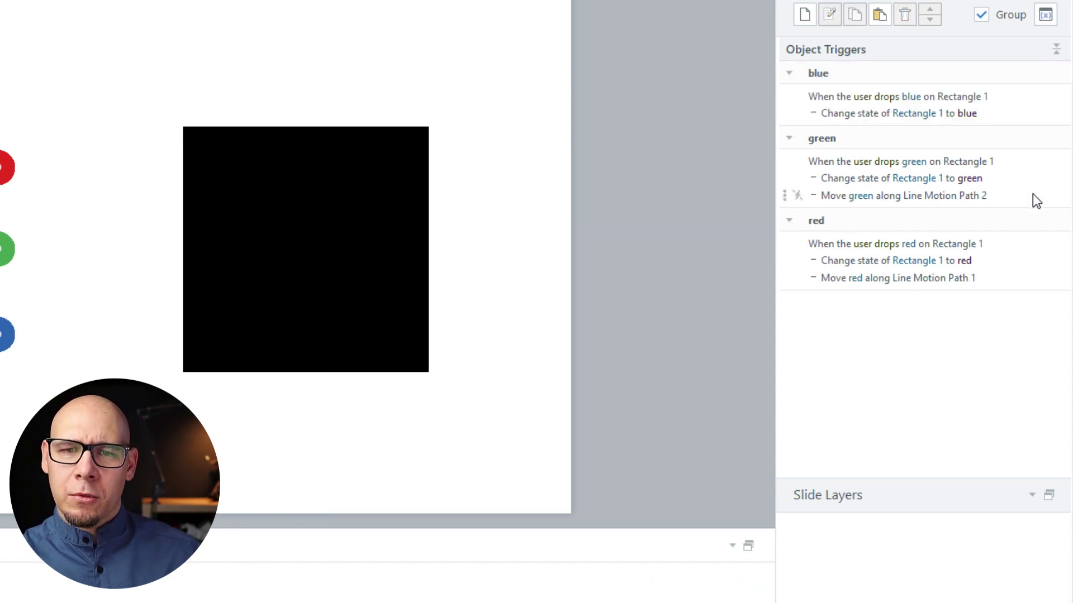
{"action": "left_click", "coordinate": [1022, 196]}
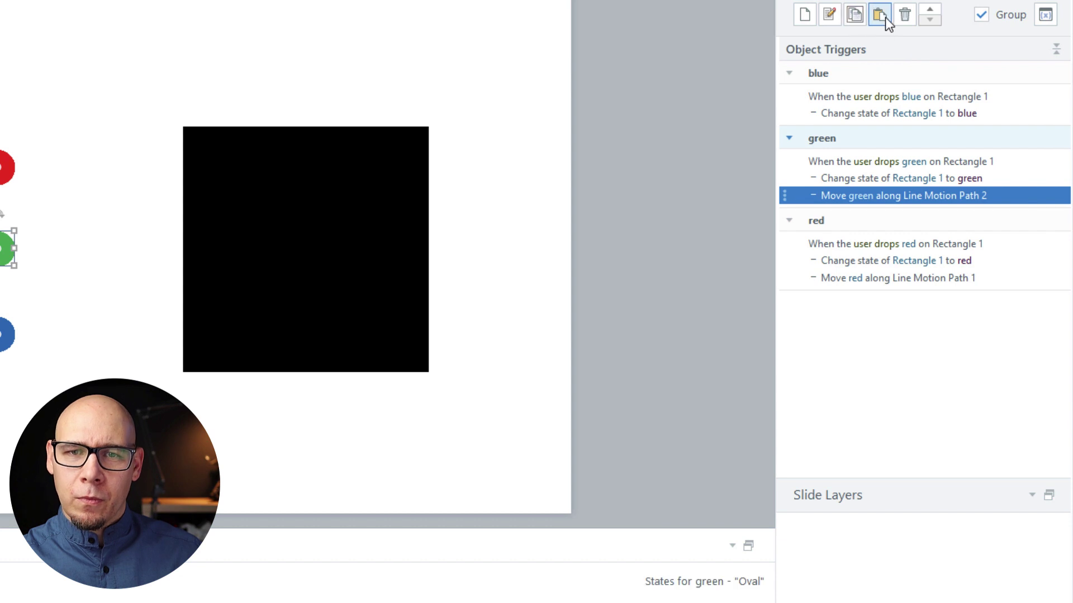
{"action": "left_click", "coordinate": [880, 16]}
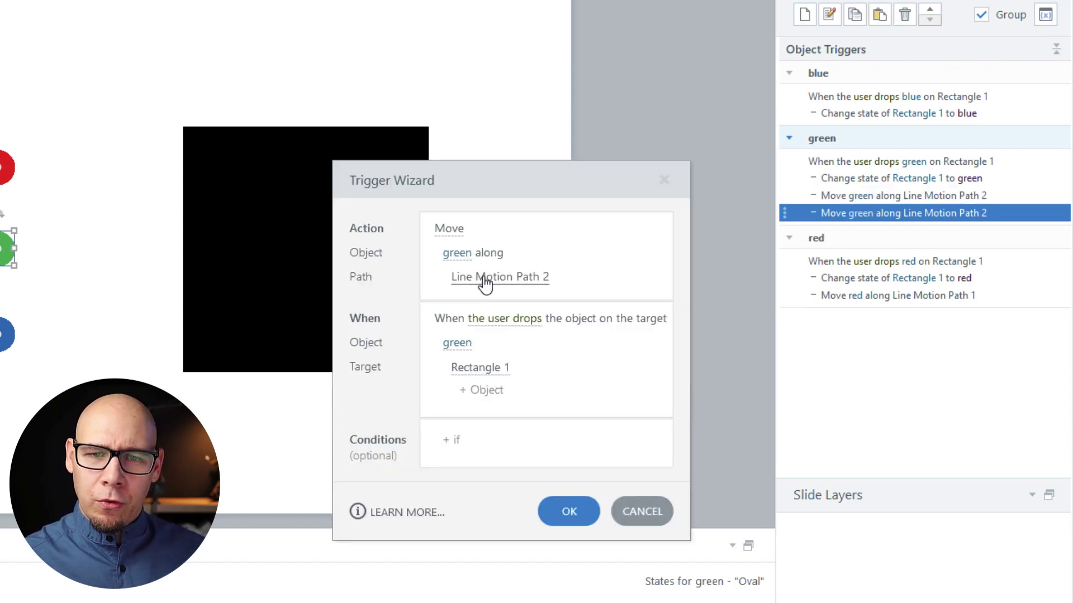
{"action": "left_click", "coordinate": [457, 254]}
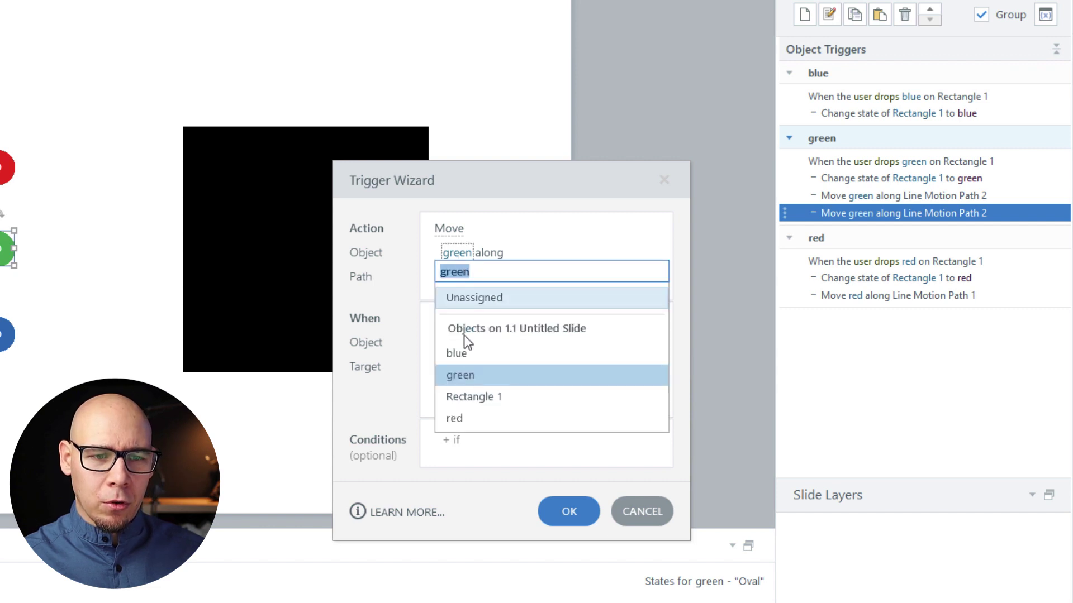
{"action": "left_click", "coordinate": [464, 353]}
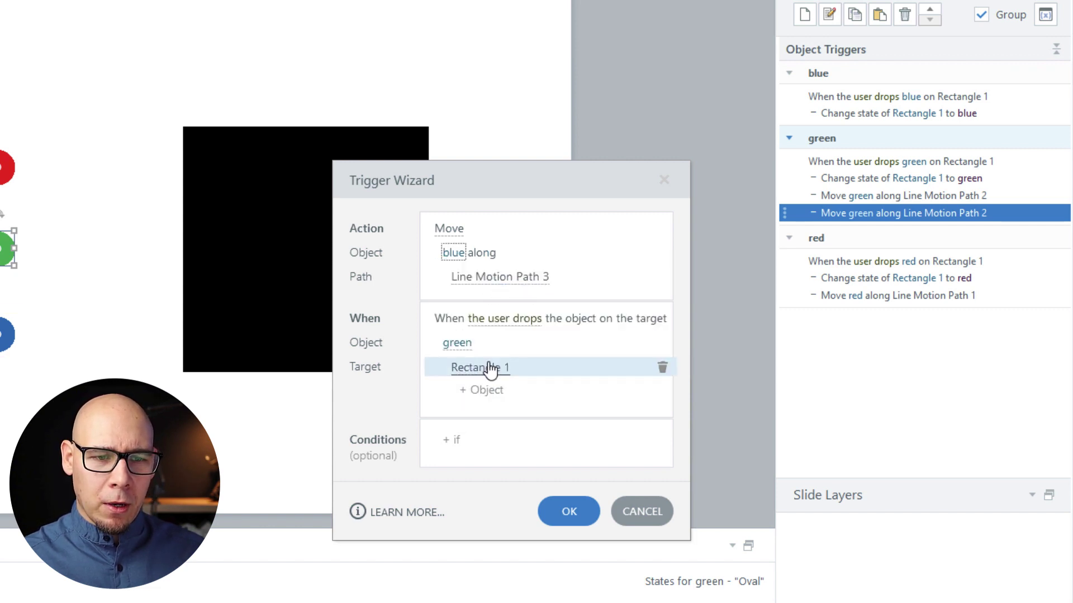
{"action": "left_click", "coordinate": [459, 344]}
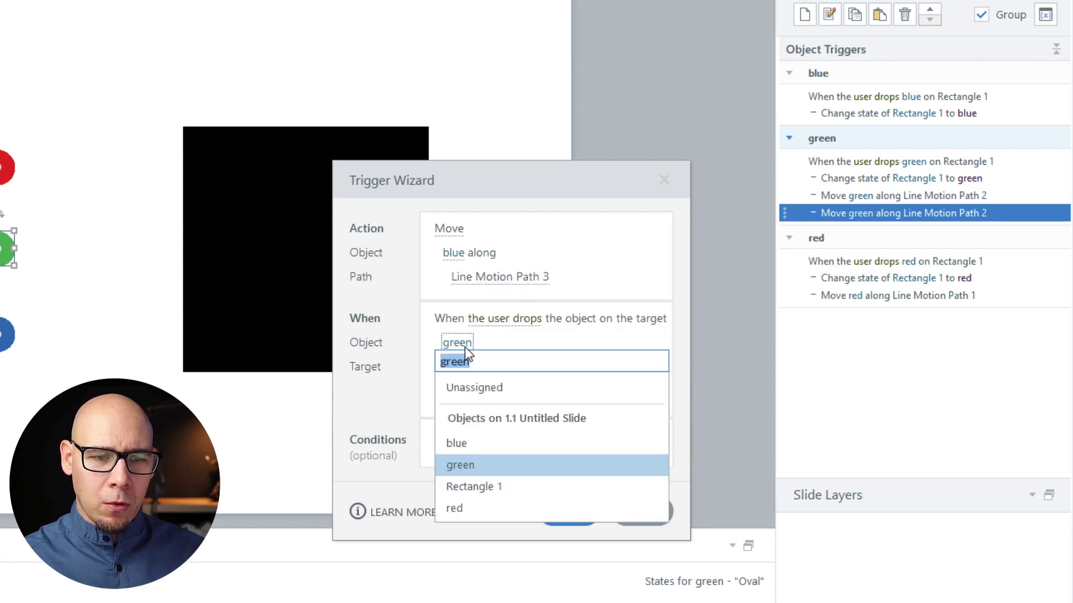
{"action": "left_click", "coordinate": [462, 448]}
{"action": "left_click", "coordinate": [552, 509]}
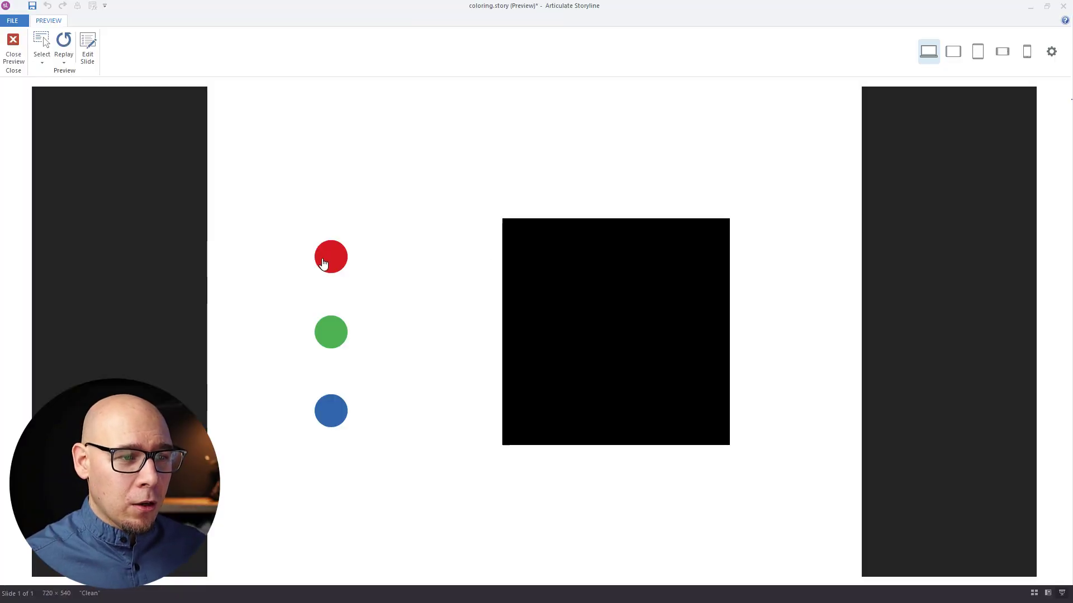
In preview, repeatedly drop the red, green and blue circles on the square to test recolouring
{"action": "left_click_drag", "start_coordinate": [324, 262], "coordinate": [557, 287]}
{"action": "left_click_drag", "start_coordinate": [330, 331], "coordinate": [558, 330]}
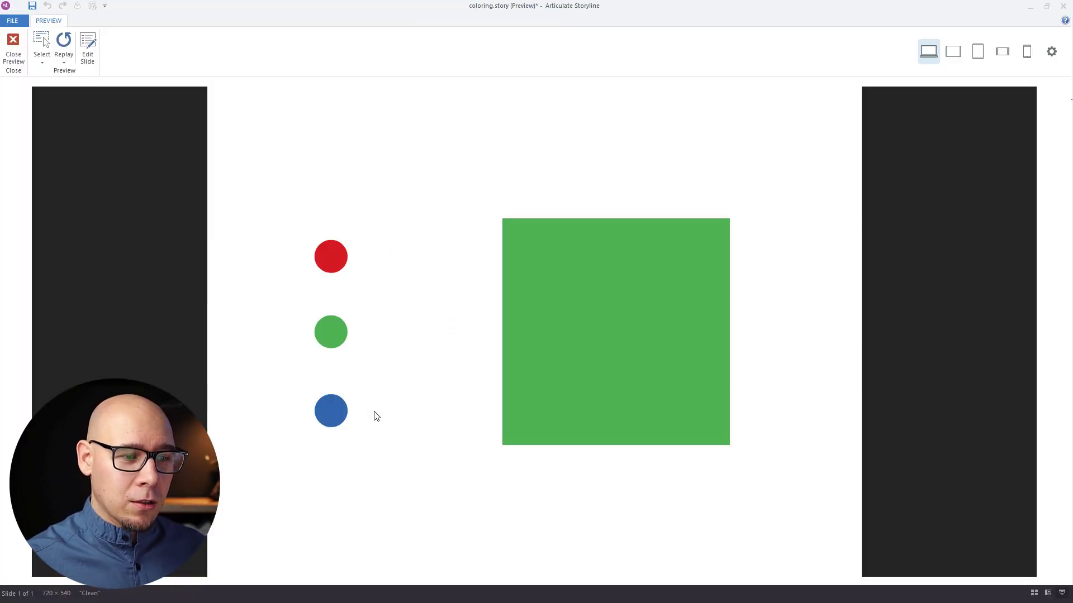
{"action": "left_click_drag", "start_coordinate": [331, 411], "coordinate": [614, 346]}
{"action": "left_click_drag", "start_coordinate": [331, 335], "coordinate": [536, 345]}
{"action": "left_click_drag", "start_coordinate": [330, 413], "coordinate": [524, 337]}
{"action": "left_click_drag", "start_coordinate": [331, 259], "coordinate": [559, 301]}
{"action": "left_click_drag", "start_coordinate": [328, 347], "coordinate": [516, 342]}
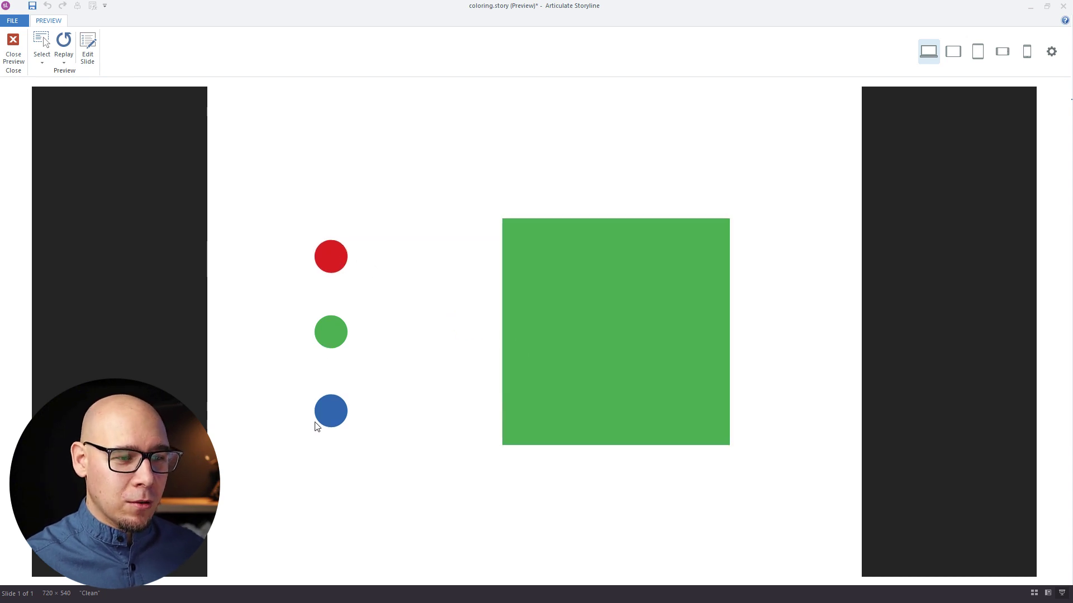
{"action": "left_click_drag", "start_coordinate": [332, 416], "coordinate": [593, 352]}
{"action": "left_click_drag", "start_coordinate": [369, 333], "coordinate": [526, 313]}
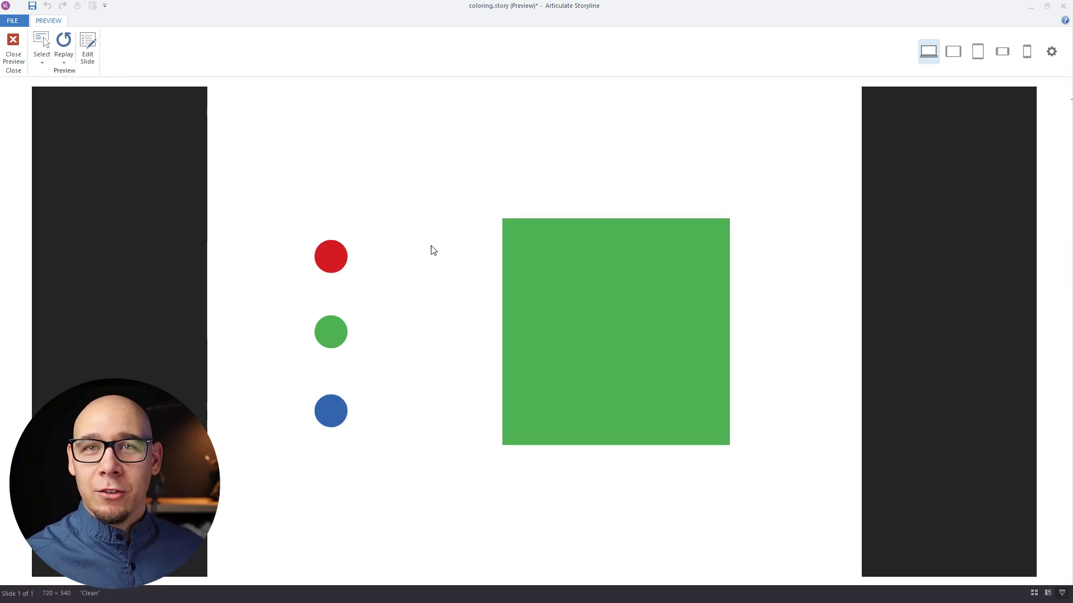
{"action": "left_click_drag", "start_coordinate": [330, 258], "coordinate": [552, 279]}
{"action": "left_click_drag", "start_coordinate": [338, 333], "coordinate": [582, 333]}
{"action": "left_click_drag", "start_coordinate": [334, 257], "coordinate": [536, 268]}
{"action": "left_click_drag", "start_coordinate": [330, 425], "coordinate": [642, 355]}
{"action": "left_click_drag", "start_coordinate": [357, 347], "coordinate": [563, 327]}
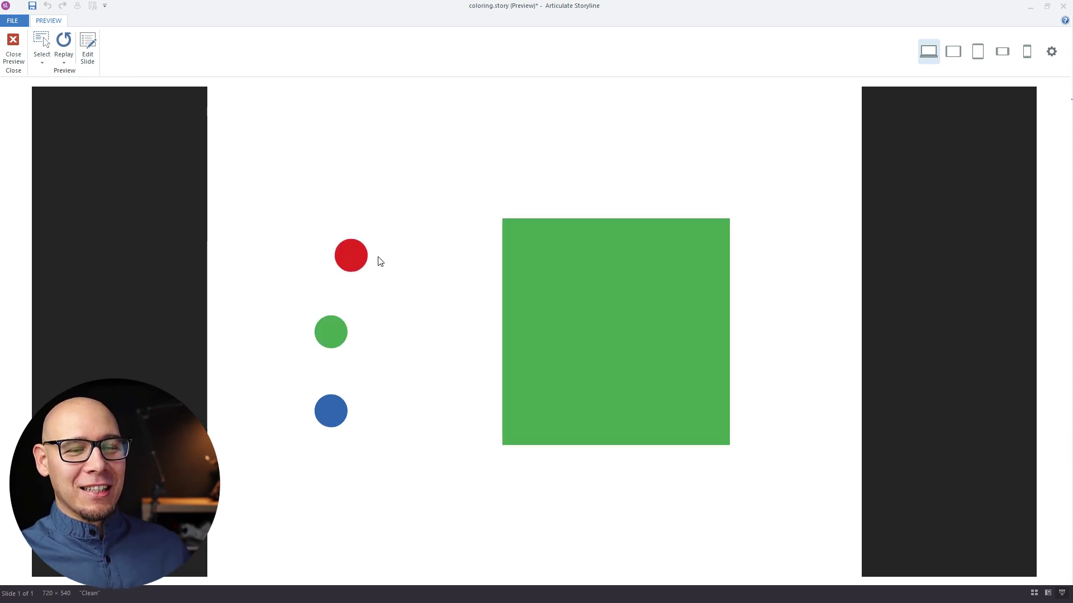